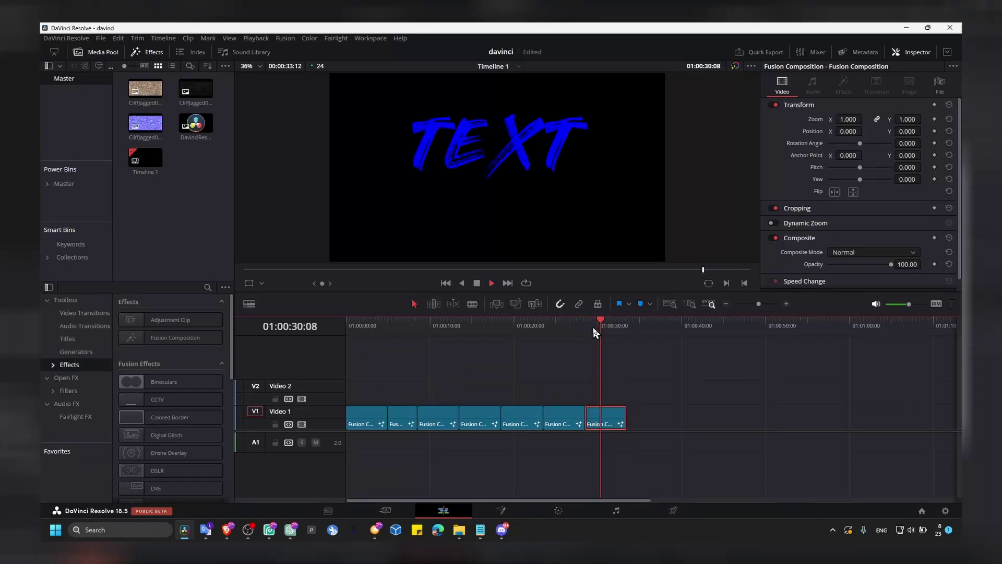
# - Replay the existing TEXT animation from the start several times
pyautogui.click(585, 327)
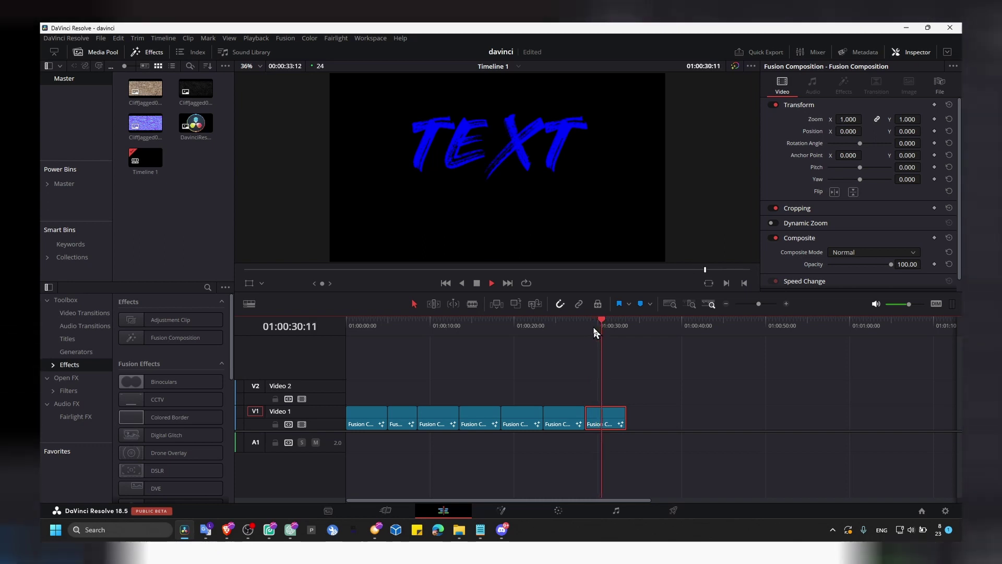
pyautogui.click(584, 326)
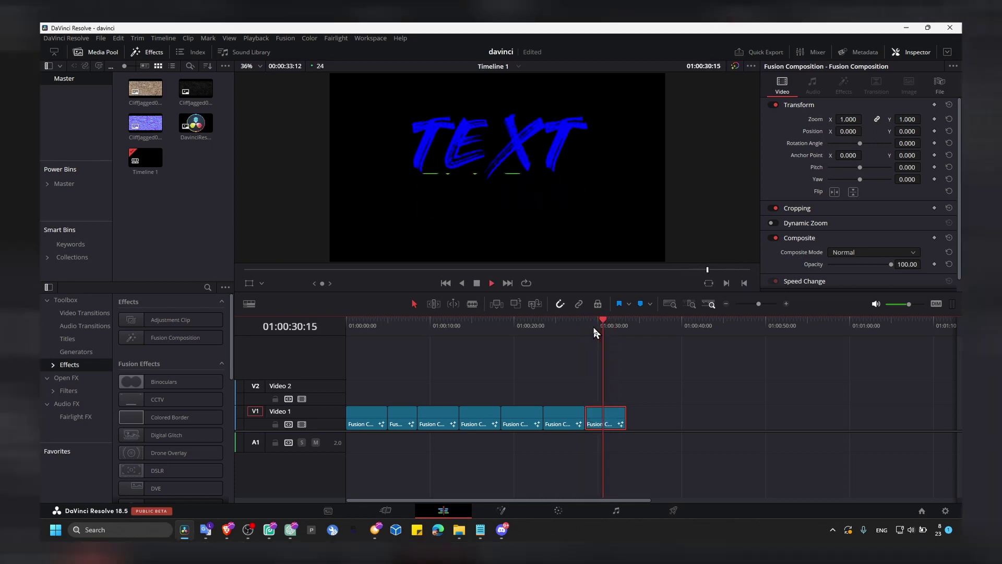
pyautogui.click(588, 326)
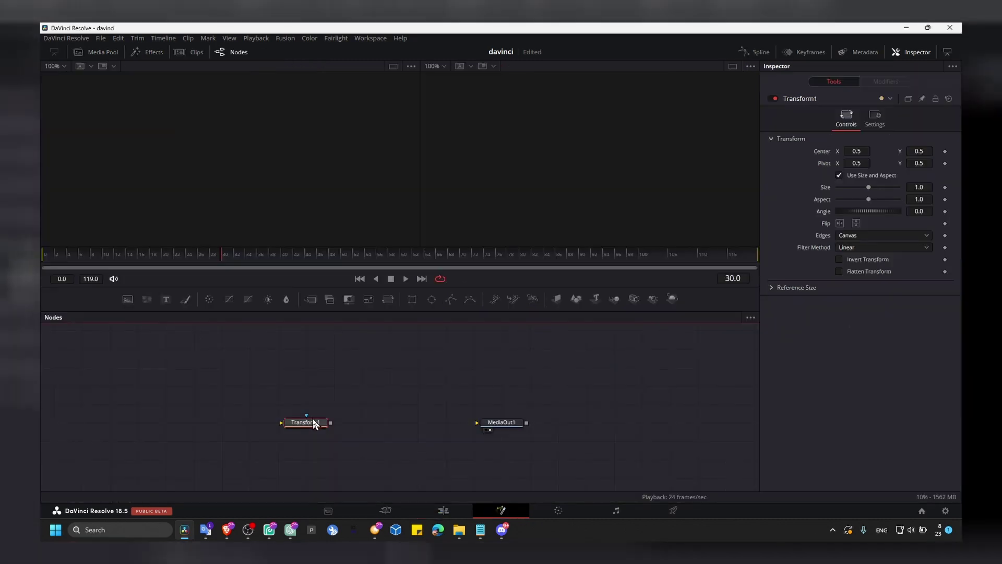
# - Replace Transform1 with a Merge1, Text1 and Rectangle1 chain feeding each other
pyautogui.press('Delete')
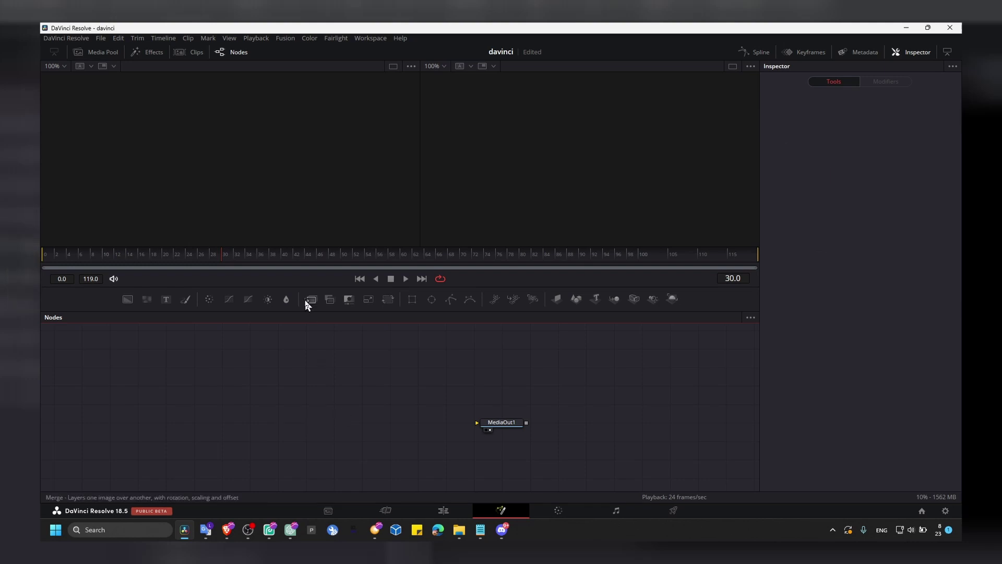
pyautogui.click(311, 299)
pyautogui.moveTo(320, 427); pyautogui.dragTo(335, 413)
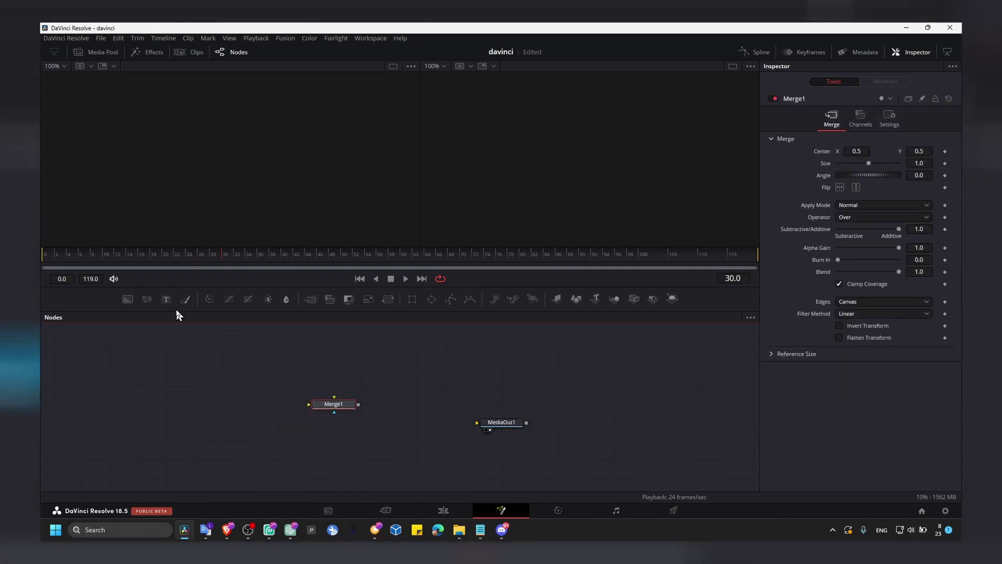
pyautogui.moveTo(167, 299); pyautogui.dragTo(321, 411)
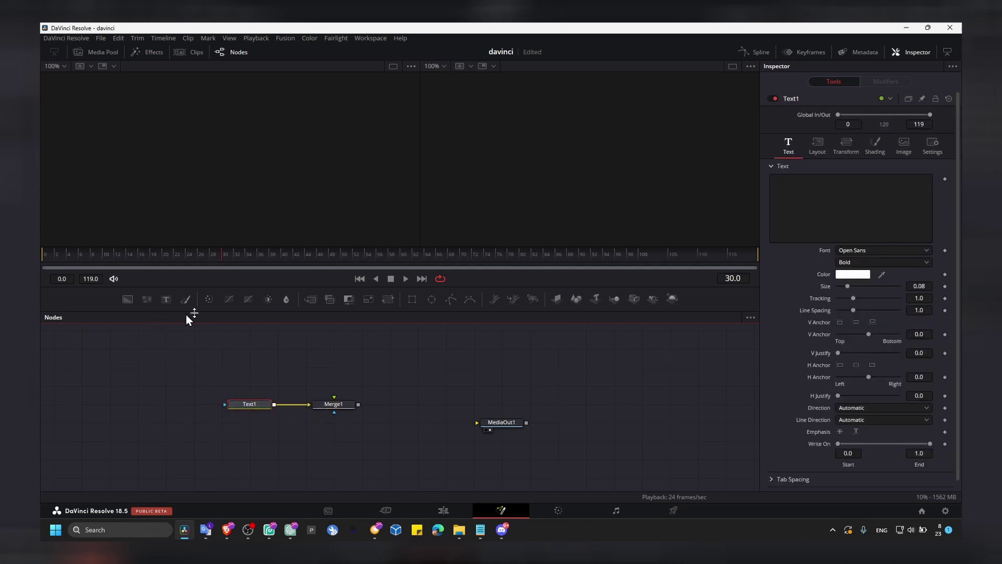
pyautogui.moveTo(412, 299); pyautogui.dragTo(232, 409)
pyautogui.moveTo(138, 386); pyautogui.dragTo(165, 406)
# - Add a second text node, Text2, as Merge1's foreground
pyautogui.moveTo(145, 366); pyautogui.dragTo(357, 435)
pyautogui.click(297, 422)
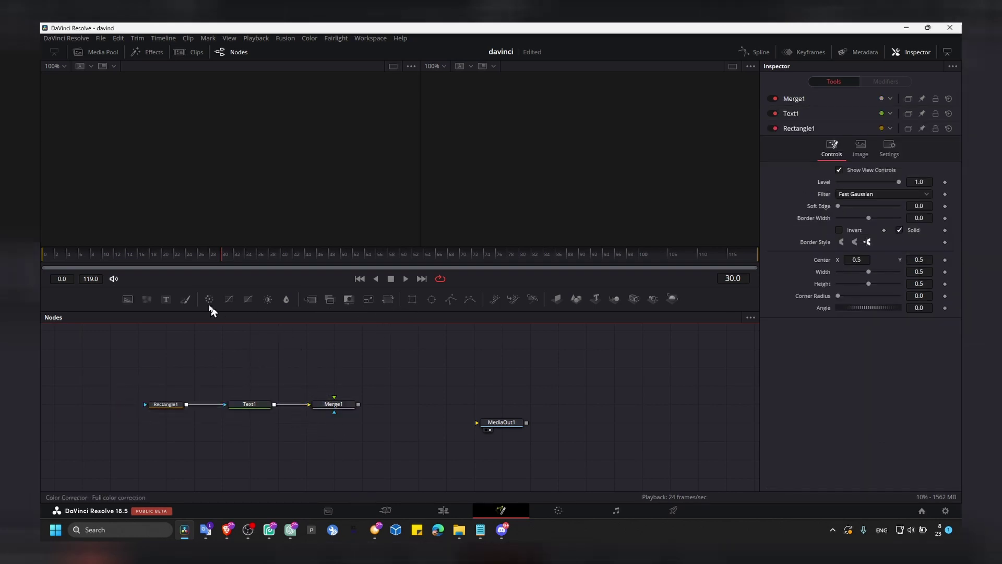
pyautogui.moveTo(219, 328); pyautogui.dragTo(335, 406)
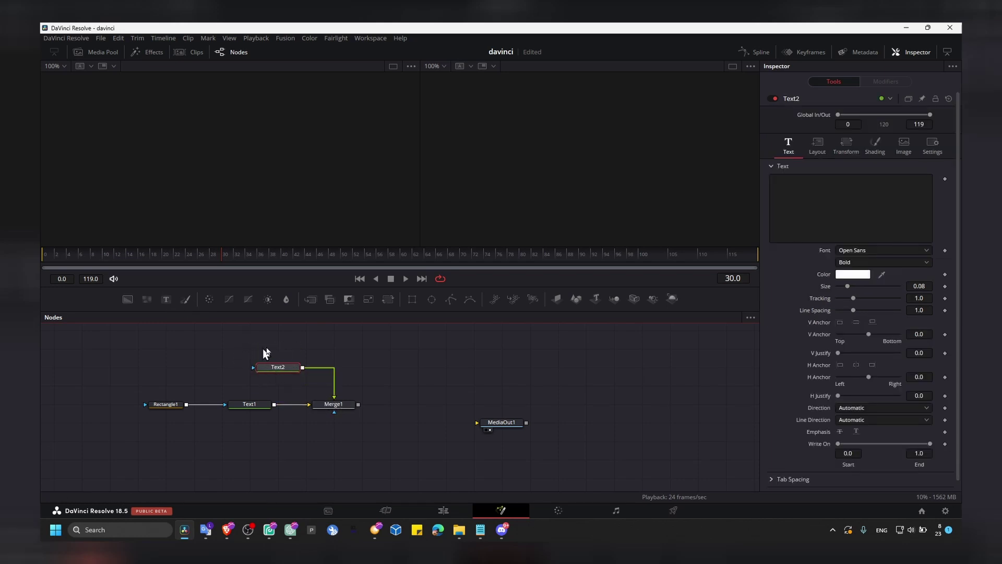
# - Try adding a Magic Mask via the 'mask' tool search and dismiss the Studio-only notice
pyautogui.hotkey('shift', 'space')
pyautogui.write('mask')
pyautogui.press('Return')
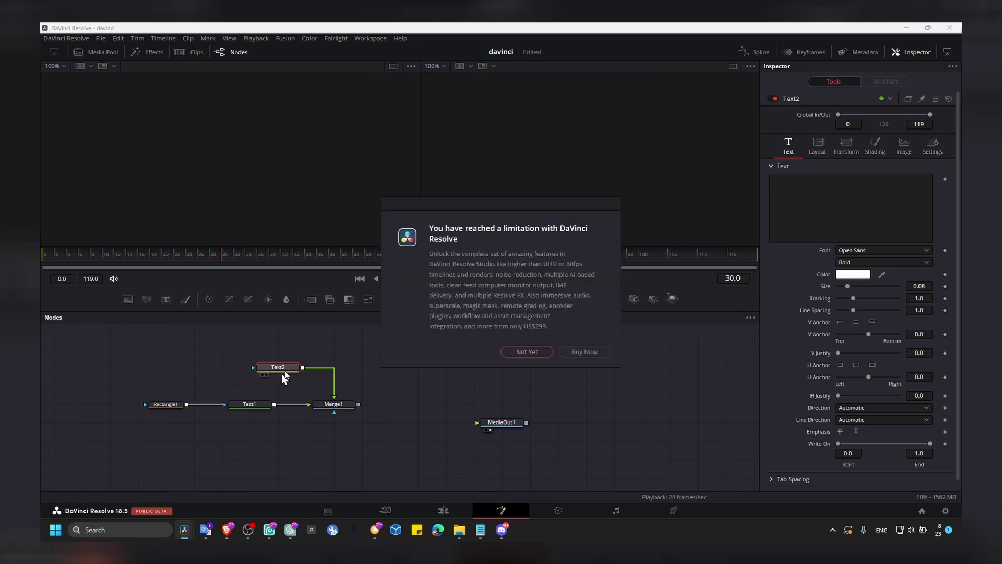
pyautogui.press('Escape')
# - Add a Mask Paint node onto Text2's mask input
pyautogui.hotkey('shift', 'space')
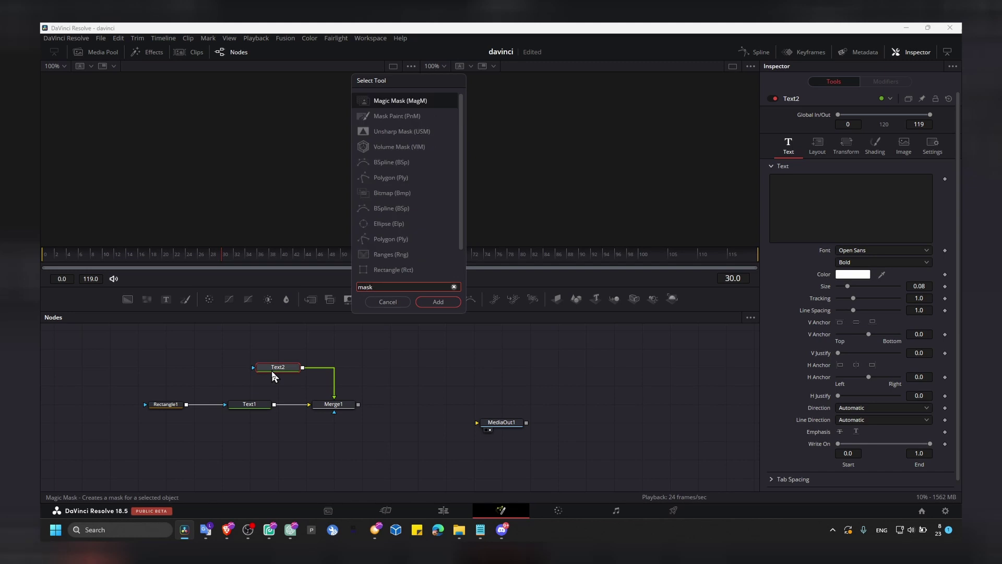
pyautogui.click(395, 113)
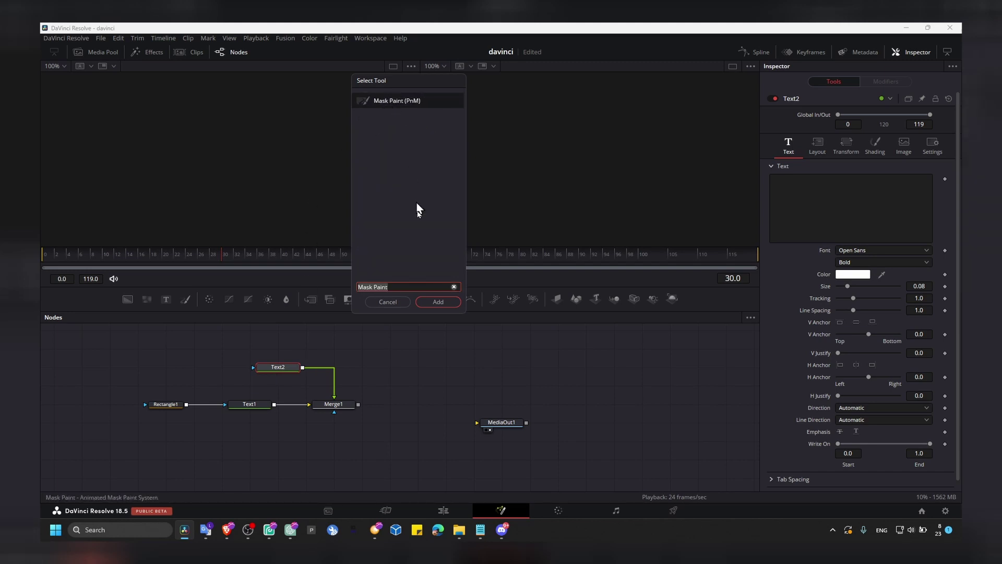
pyautogui.click(437, 302)
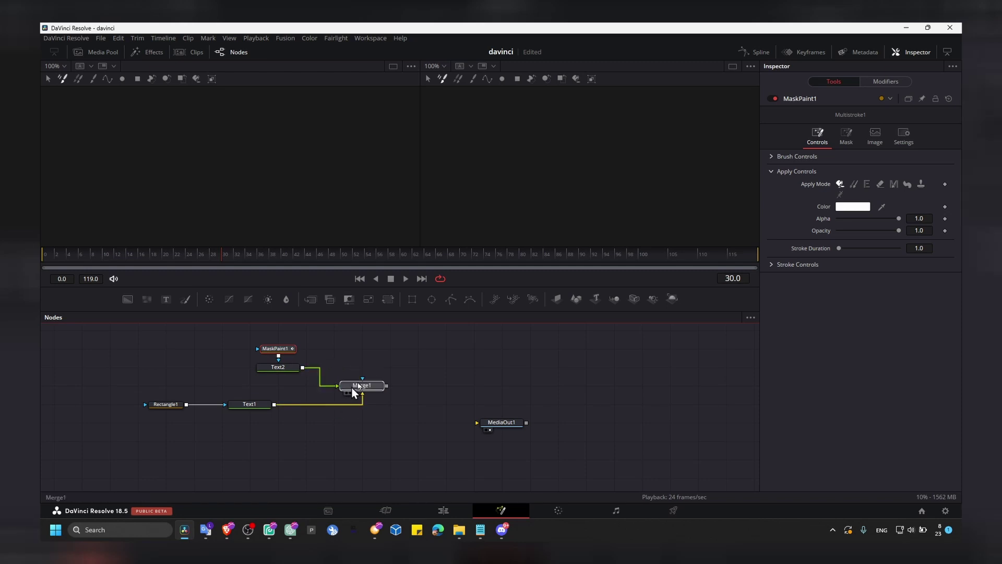
# - Show Merge1 in the right viewer and reposition the MaskPaint1 and Text2 nodes
pyautogui.press('2')
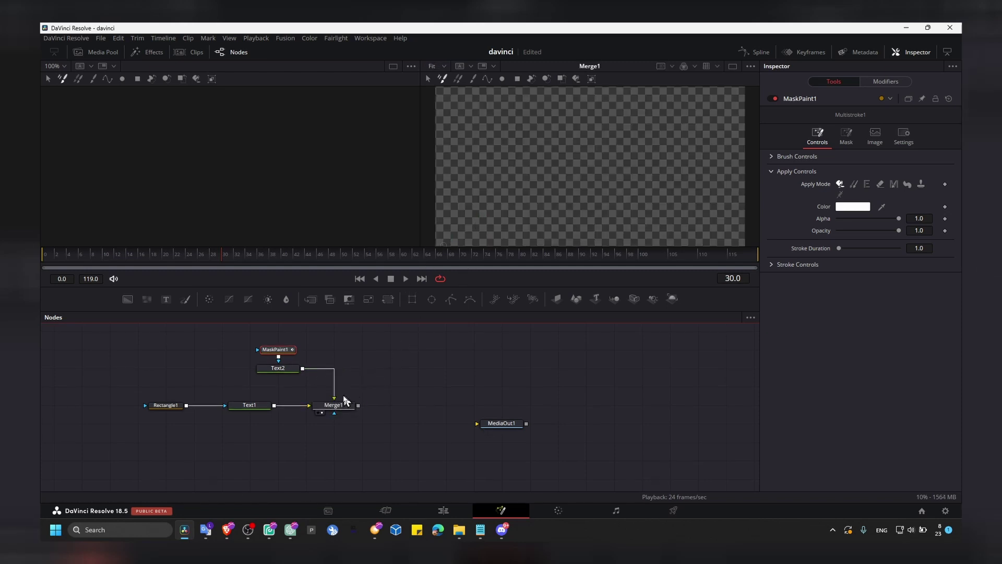
pyautogui.moveTo(234, 353); pyautogui.dragTo(309, 389)
pyautogui.moveTo(304, 343)
pyautogui.mouseDown()
pyautogui.moveTo(292, 365)
pyautogui.moveTo(234, 381)
pyautogui.mouseUp()
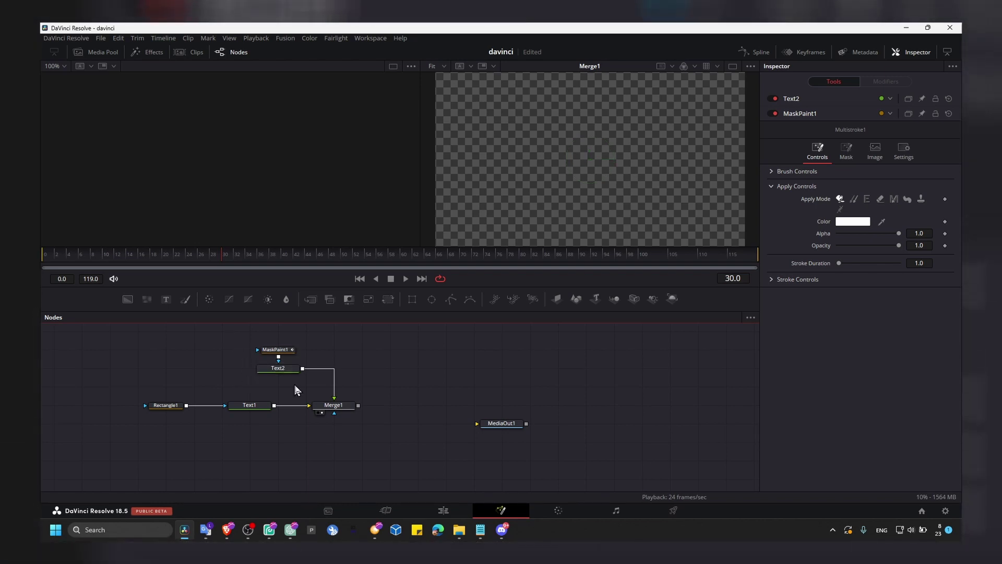
# - Show Text2 in the left viewer and enable Invert on MaskPaint1's mask
pyautogui.click(277, 349)
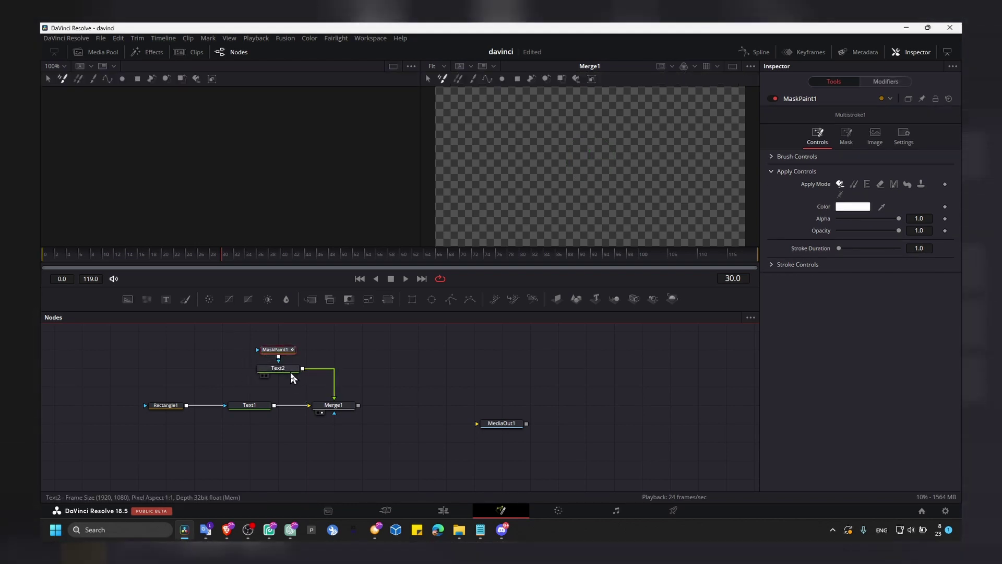
pyautogui.click(291, 371)
pyautogui.press('1')
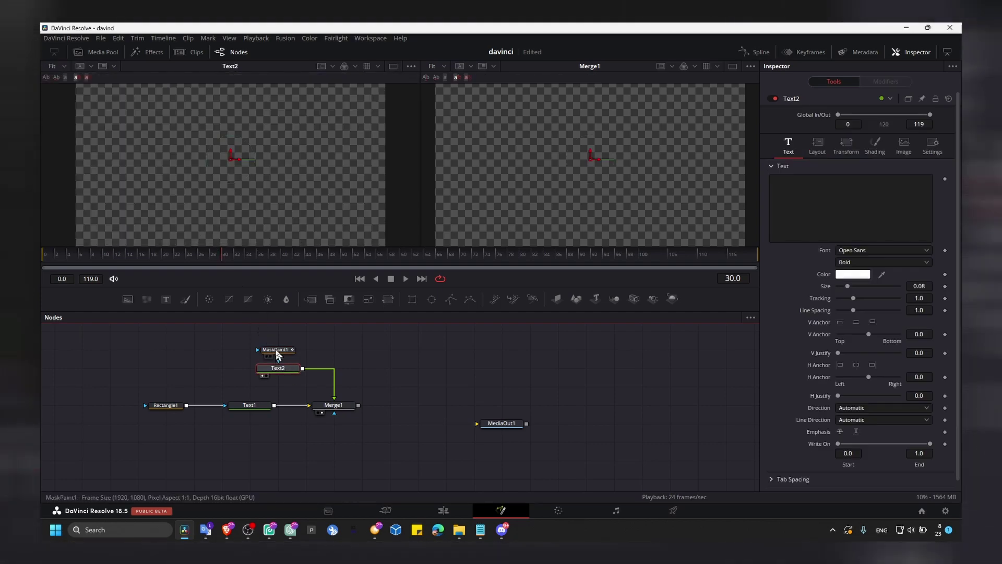
pyautogui.click(275, 350)
pyautogui.click(845, 138)
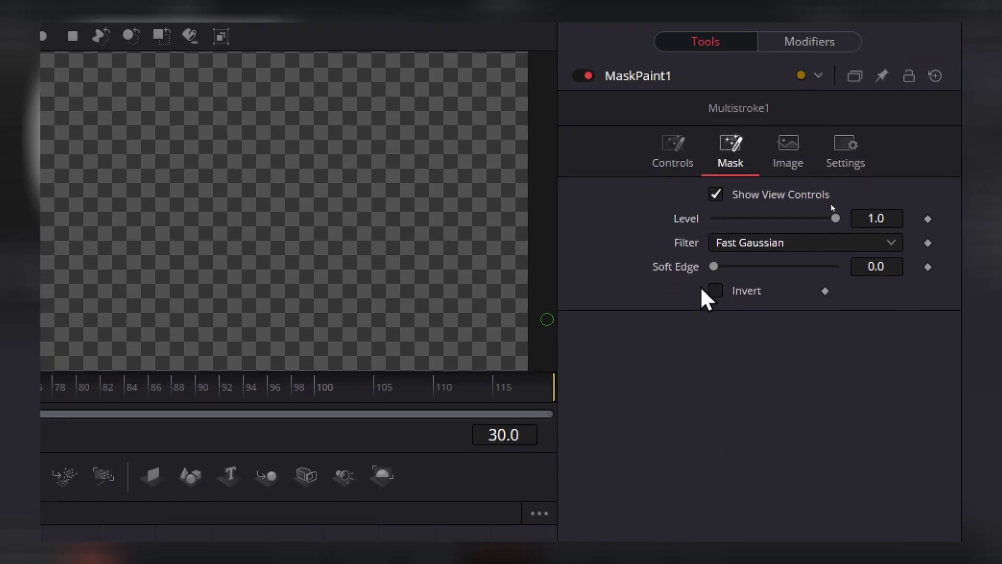
pyautogui.click(839, 206)
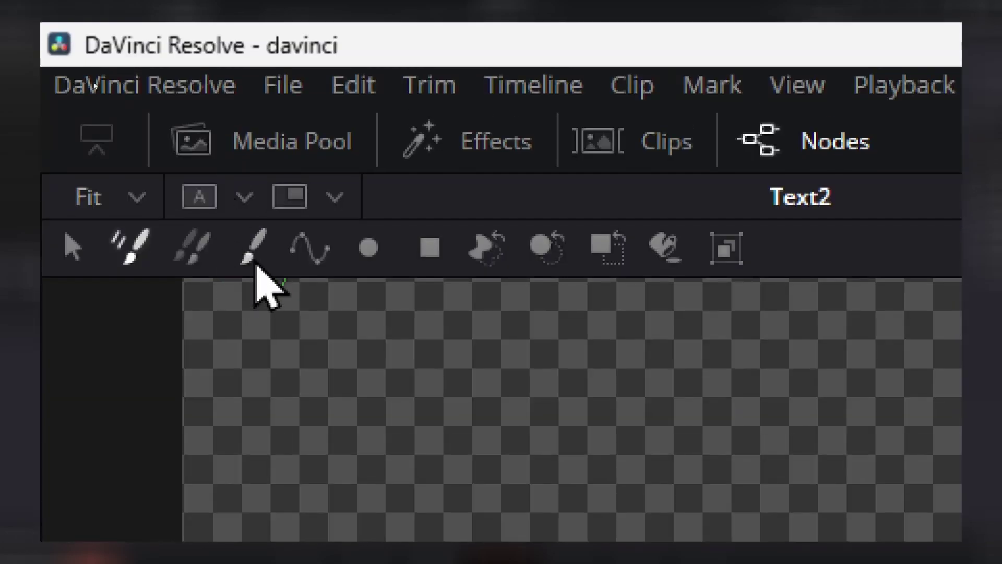
# - Use the Stroke tool with a solid round brush about 0.026, animating strokes with Write On
pyautogui.click(93, 79)
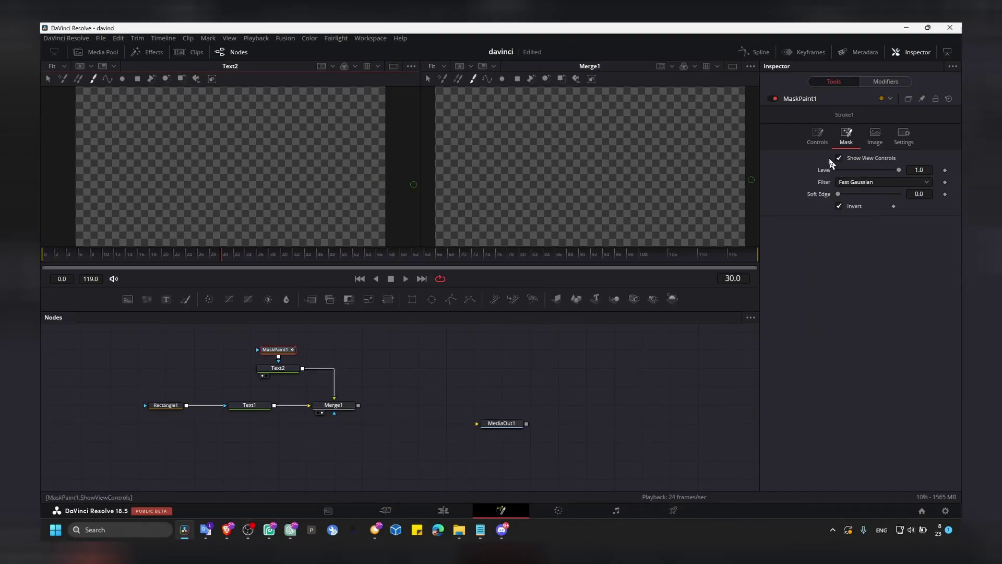
pyautogui.click(818, 137)
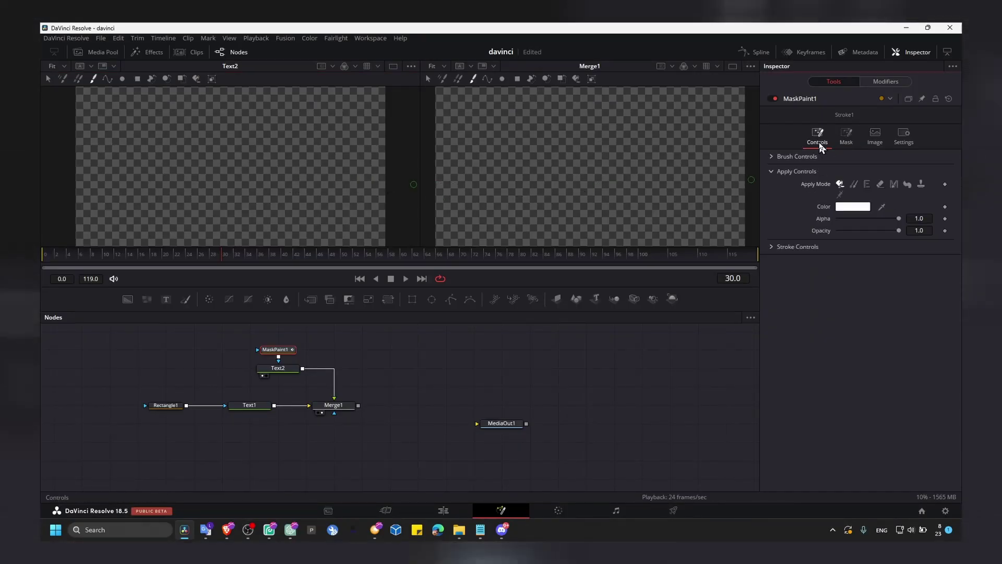
pyautogui.click(788, 156)
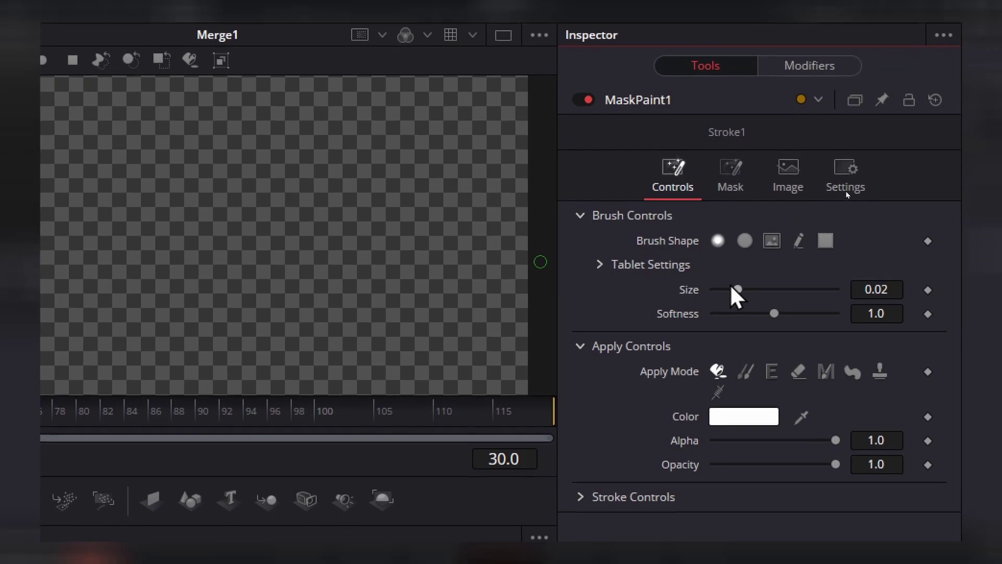
pyautogui.moveTo(849, 194); pyautogui.dragTo(861, 193)
pyautogui.click(745, 234)
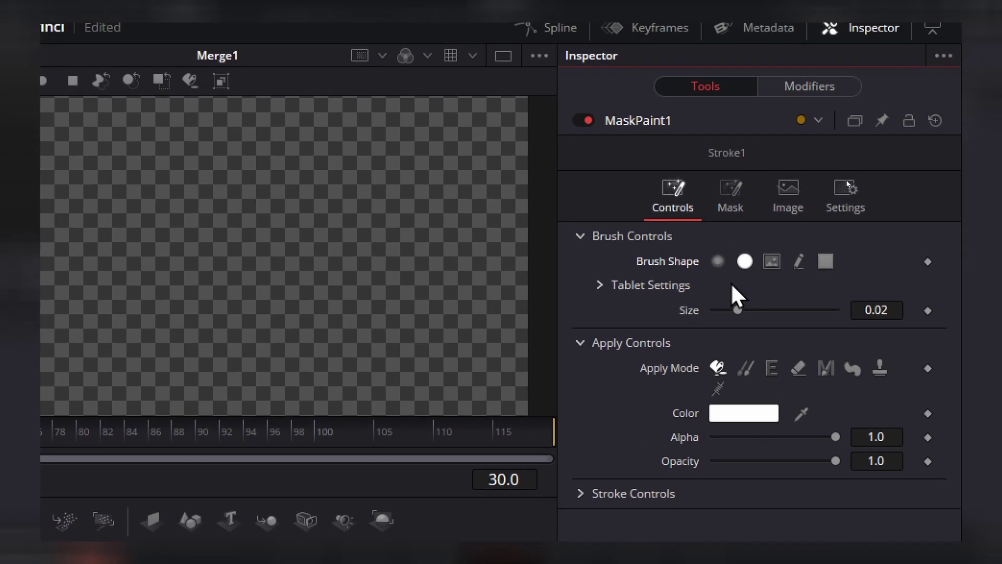
pyautogui.moveTo(738, 283); pyautogui.dragTo(757, 288)
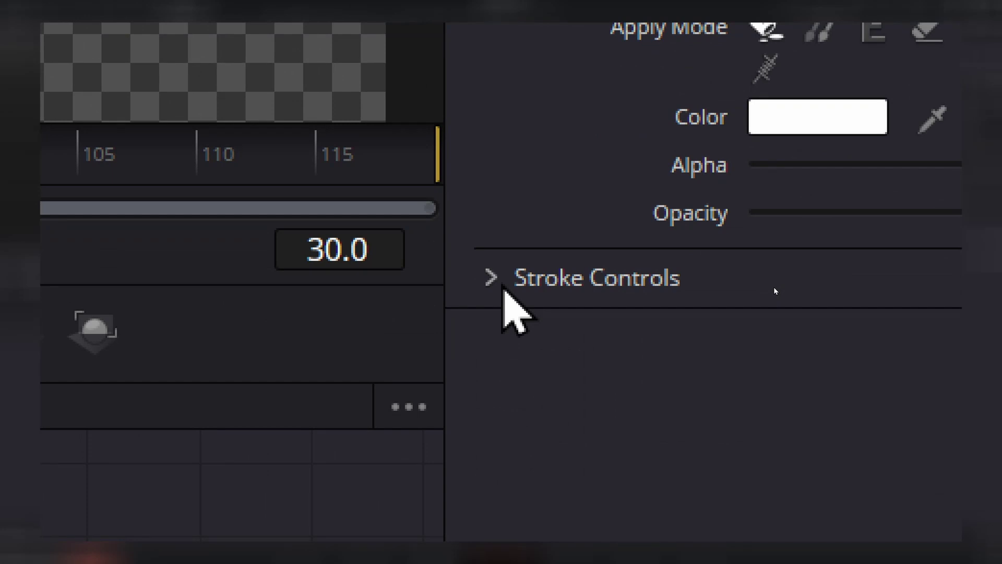
pyautogui.click(773, 287)
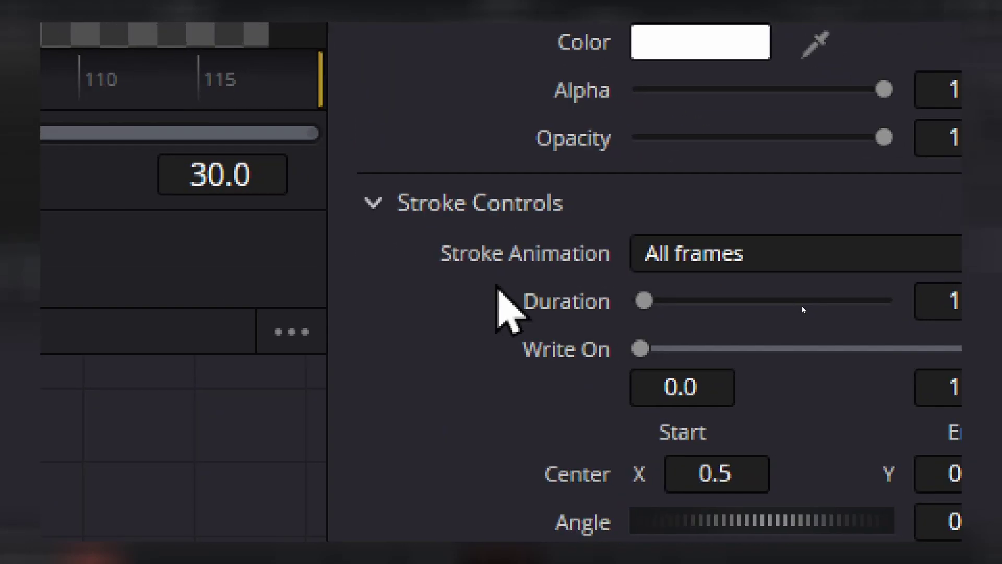
pyautogui.click(717, 259)
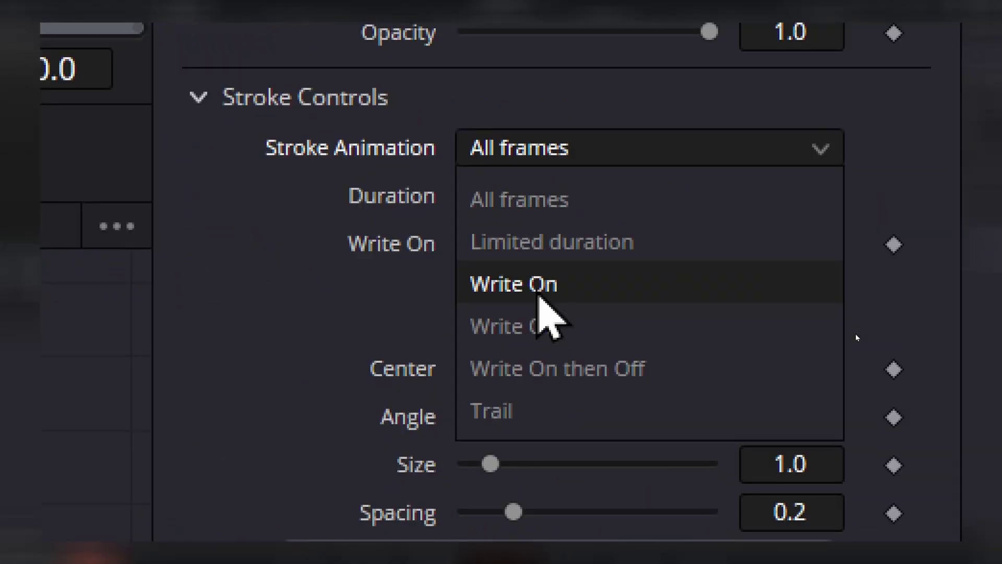
pyautogui.click(539, 293)
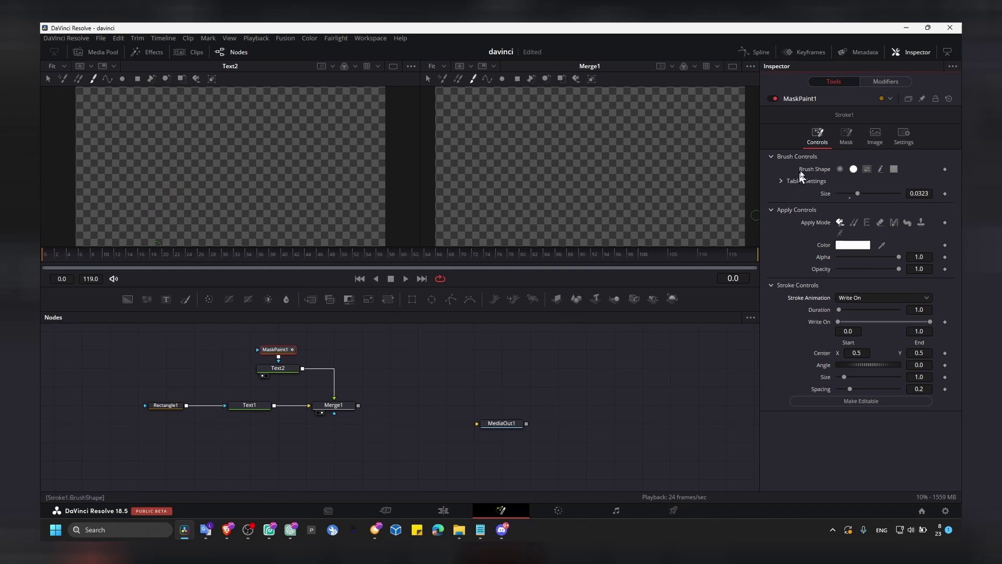
# - Unlink the paint mask from Text2 in the node graph
pyautogui.click(845, 136)
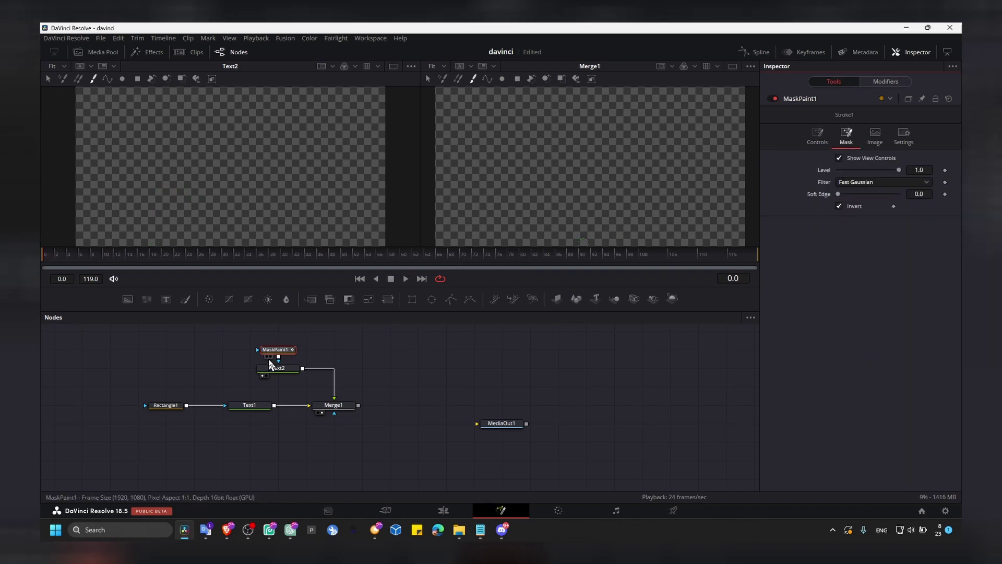
pyautogui.moveTo(278, 361)
pyautogui.mouseDown()
pyautogui.moveTo(324, 340)
pyautogui.moveTo(278, 370)
pyautogui.mouseUp()
pyautogui.click(693, 531)
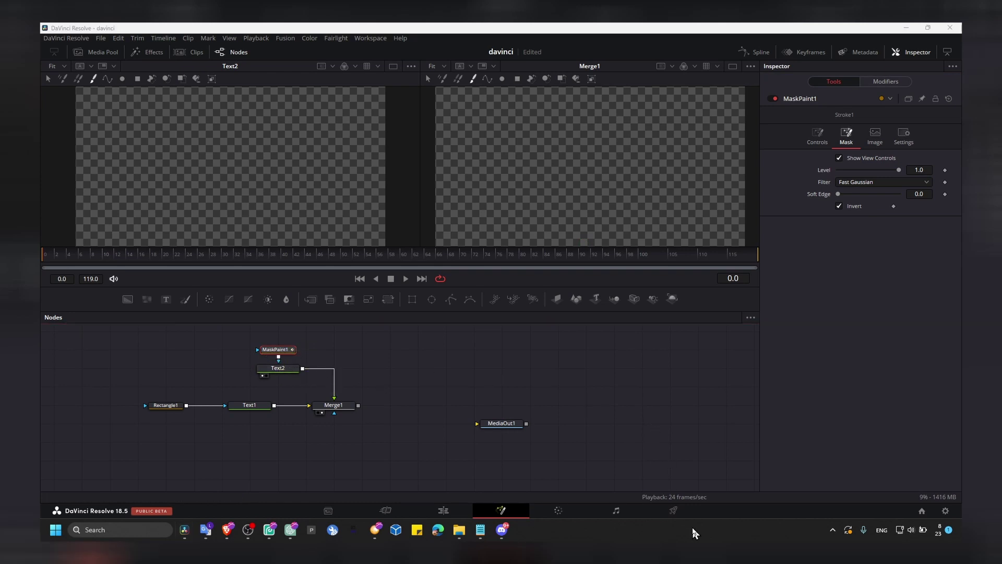
# - Change Text2's text to TEXT and enlarge it slightly
pyautogui.click(852, 198)
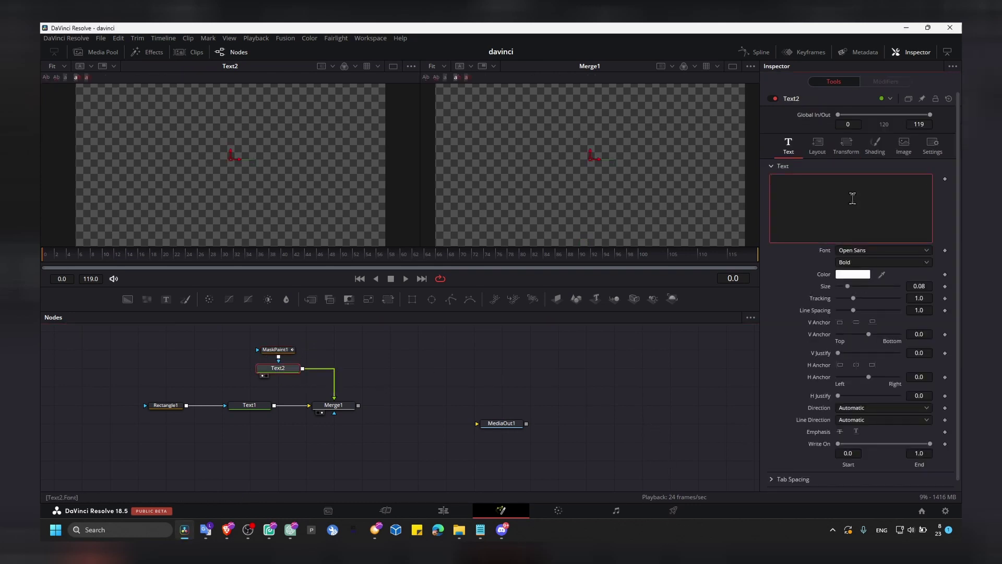
pyautogui.write('HOW')
pyautogui.press('BackSpace')
pyautogui.press('BackSpace')
pyautogui.press('BackSpace')
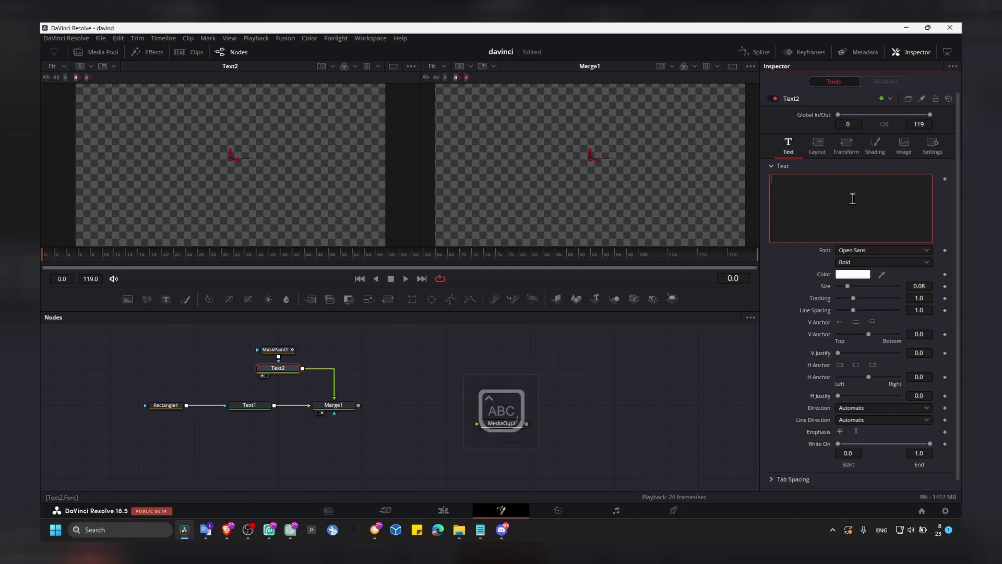
pyautogui.write('GR')
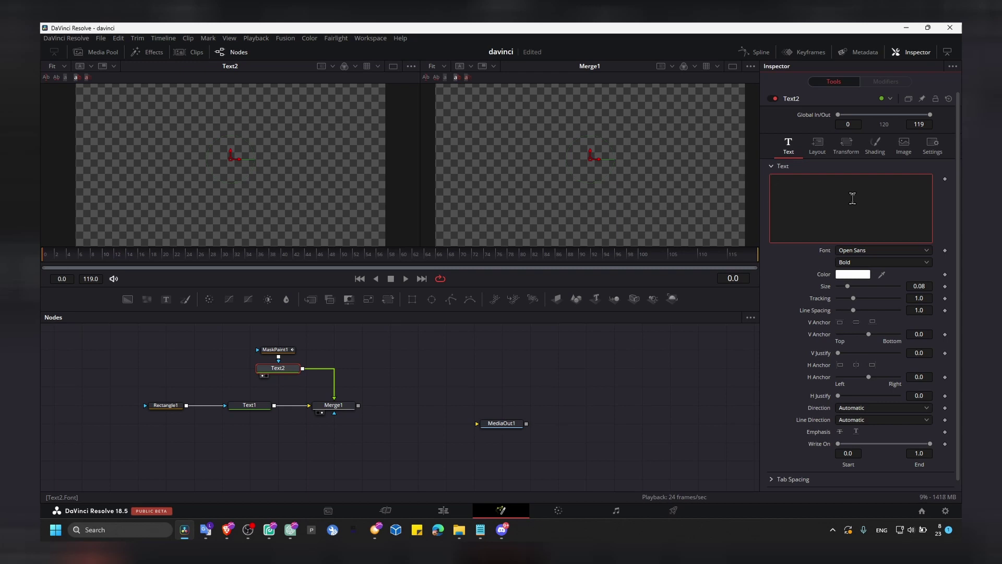
pyautogui.write('TEXT')
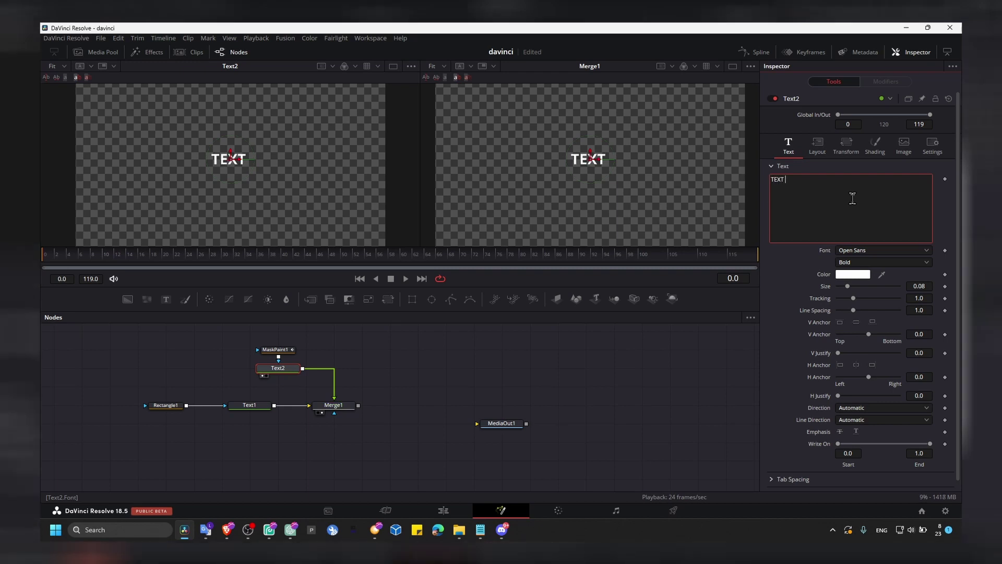
pyautogui.moveTo(848, 286); pyautogui.dragTo(855, 287)
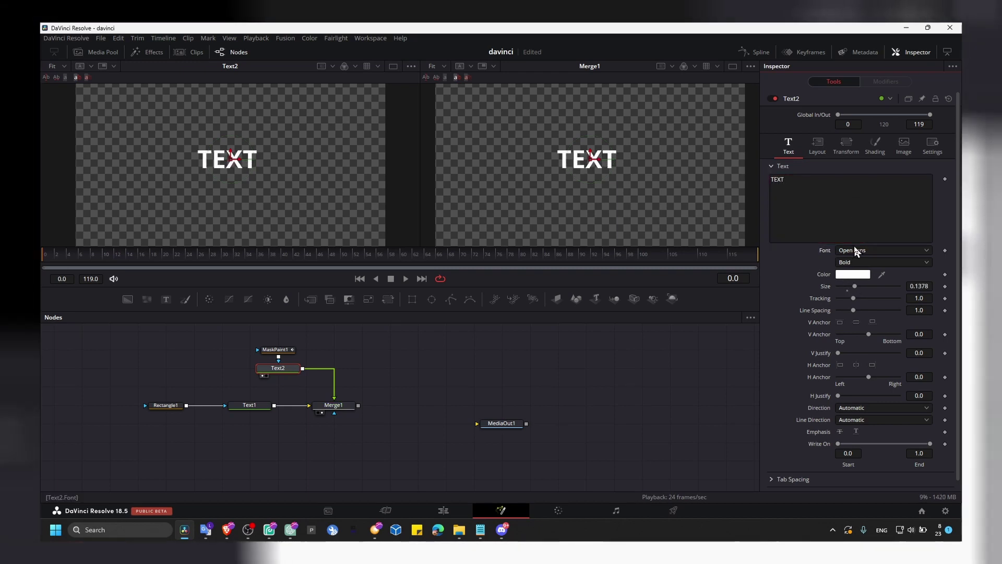
# - Set the font to Painting With Chocolate, size 0.2717, and shift it up and right
pyautogui.click(859, 251)
pyautogui.scroll(-6, 868, 366)
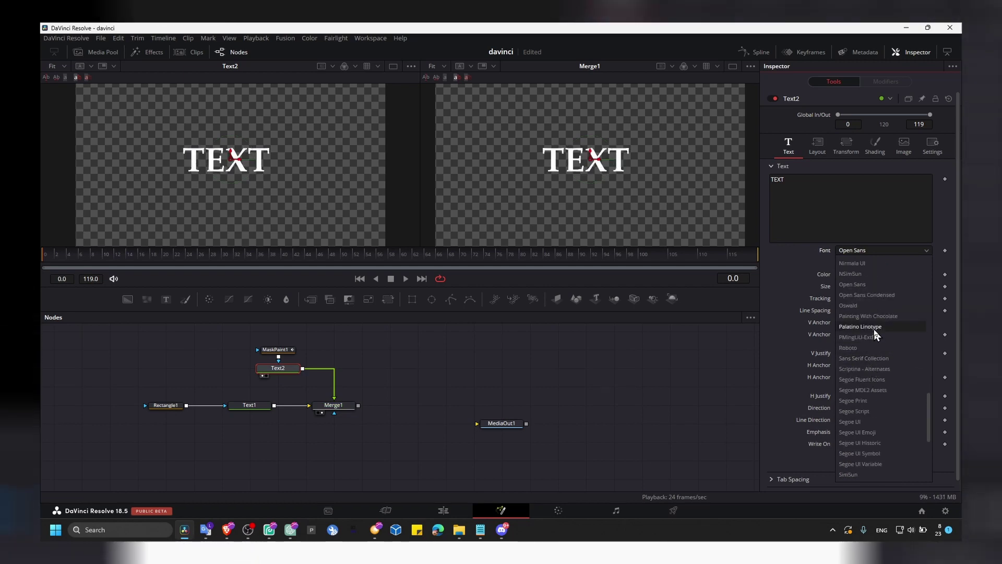
pyautogui.click(875, 320)
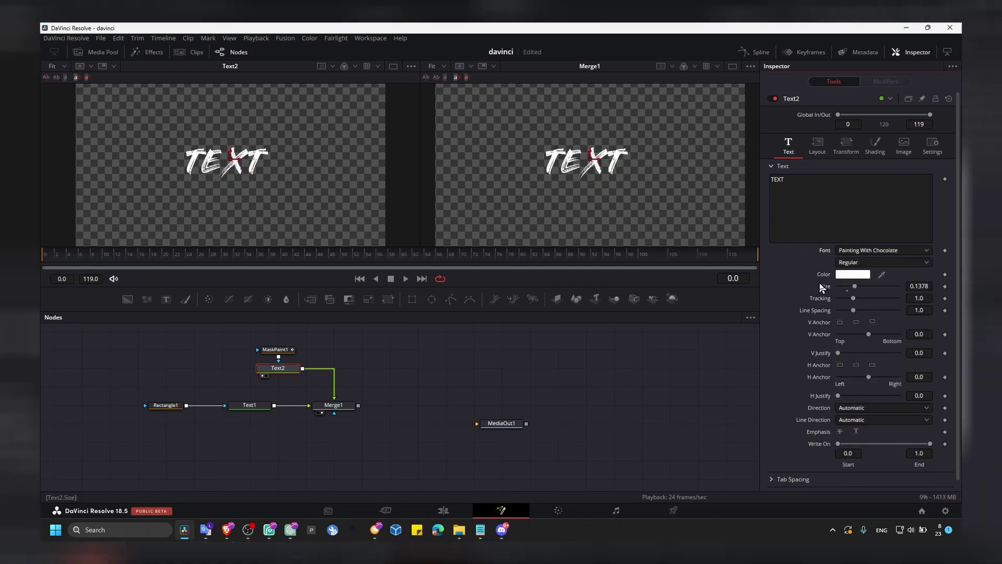
pyautogui.moveTo(854, 286); pyautogui.dragTo(871, 286)
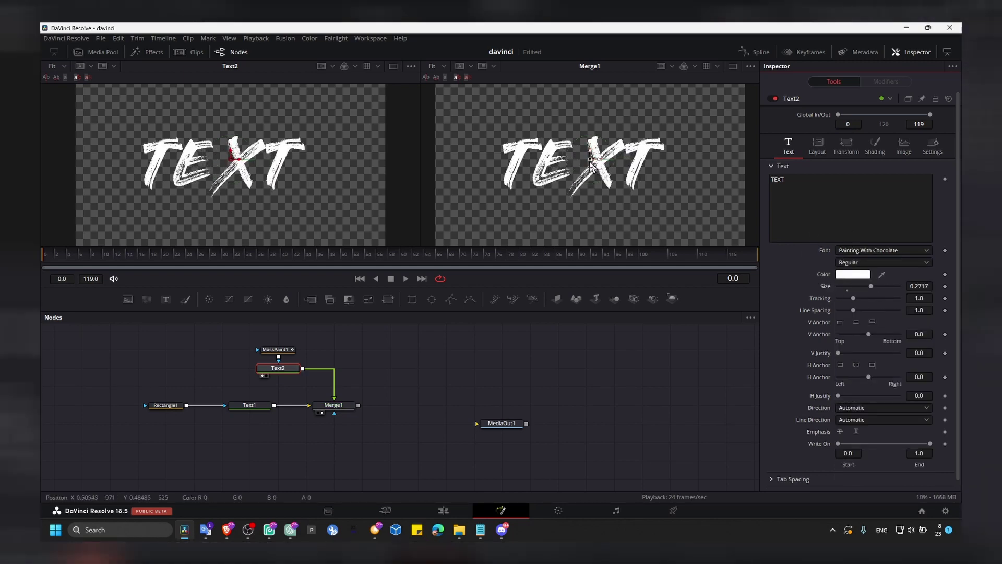
pyautogui.moveTo(591, 163); pyautogui.dragTo(598, 138)
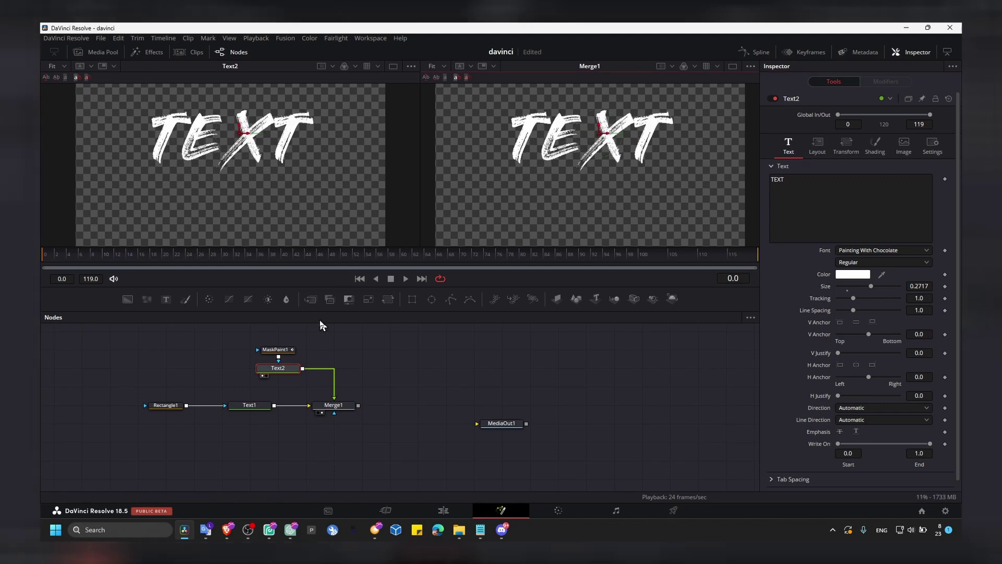
# - On MaskPaint1's Controls tab, adjust the brush size from 0.0504 down to 0.0449
pyautogui.click(284, 349)
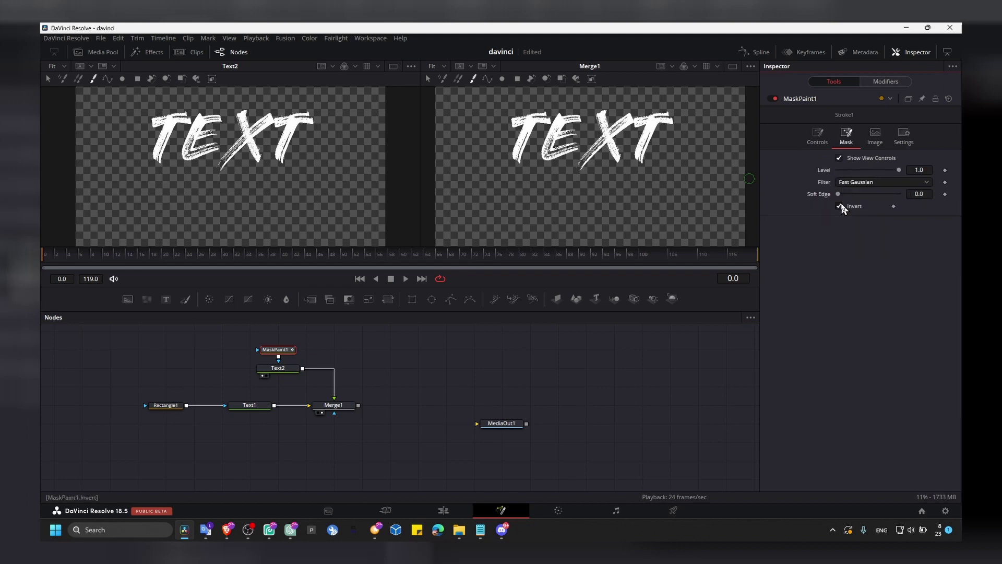
pyautogui.click(817, 138)
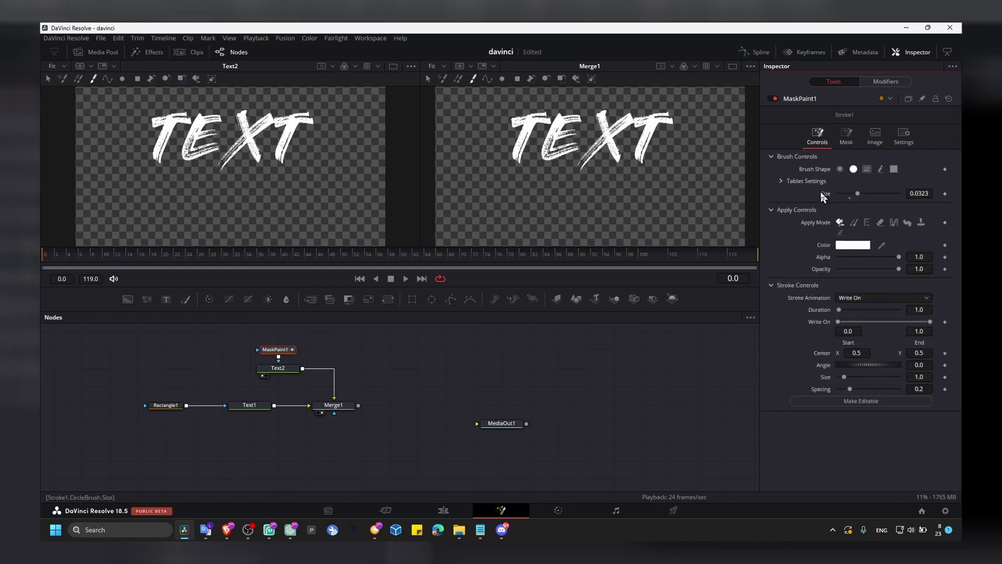
pyautogui.moveTo(860, 192)
pyautogui.mouseDown()
pyautogui.moveTo(854, 197)
pyautogui.moveTo(861, 192)
pyautogui.mouseUp()
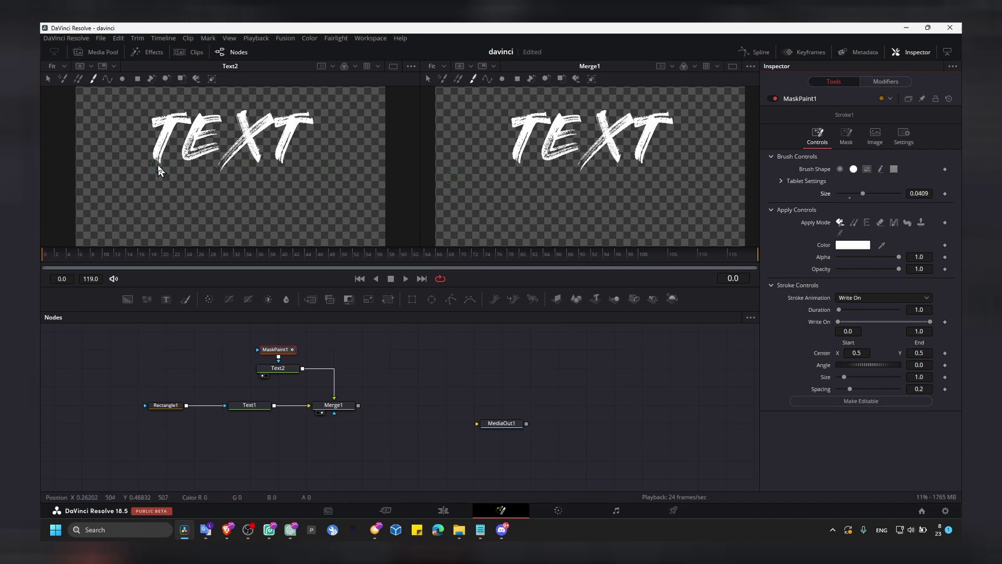
pyautogui.moveTo(862, 194); pyautogui.dragTo(868, 197)
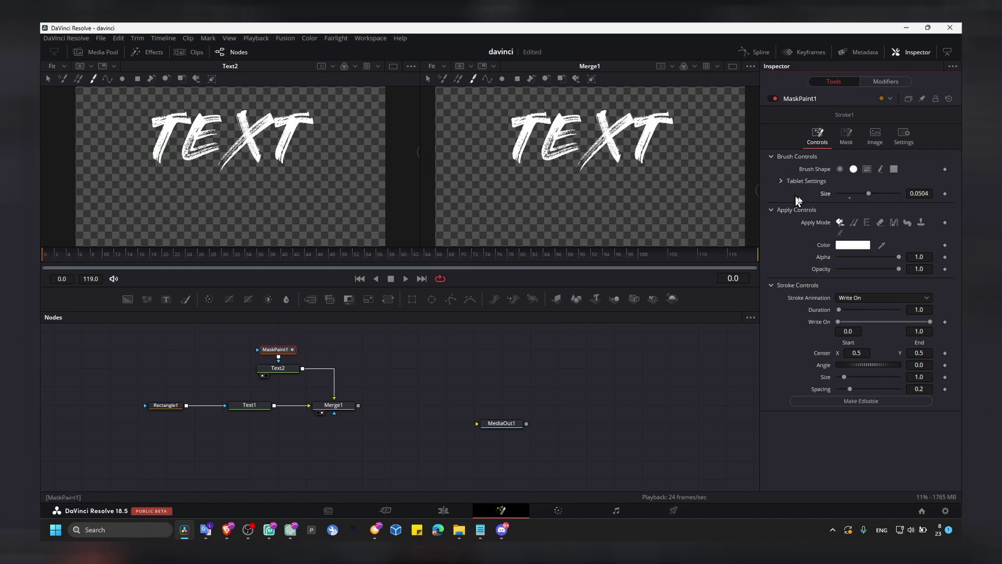
pyautogui.moveTo(868, 196); pyautogui.dragTo(865, 194)
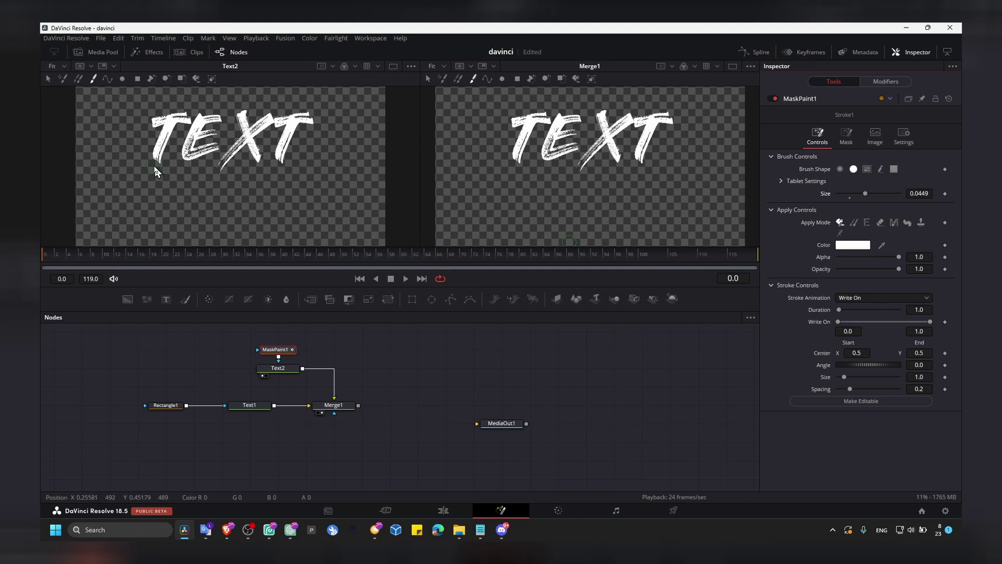
# - Paint strokes over the TEXT letters, uncheck mask Invert, and scrub to preview the write-on
pyautogui.click(156, 165)
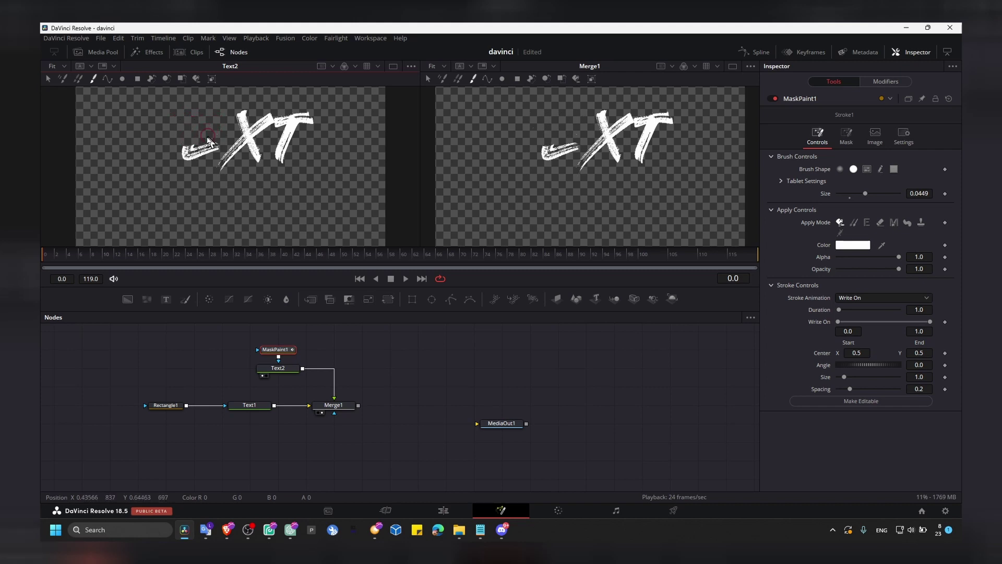
pyautogui.moveTo(187, 158); pyautogui.dragTo(214, 151)
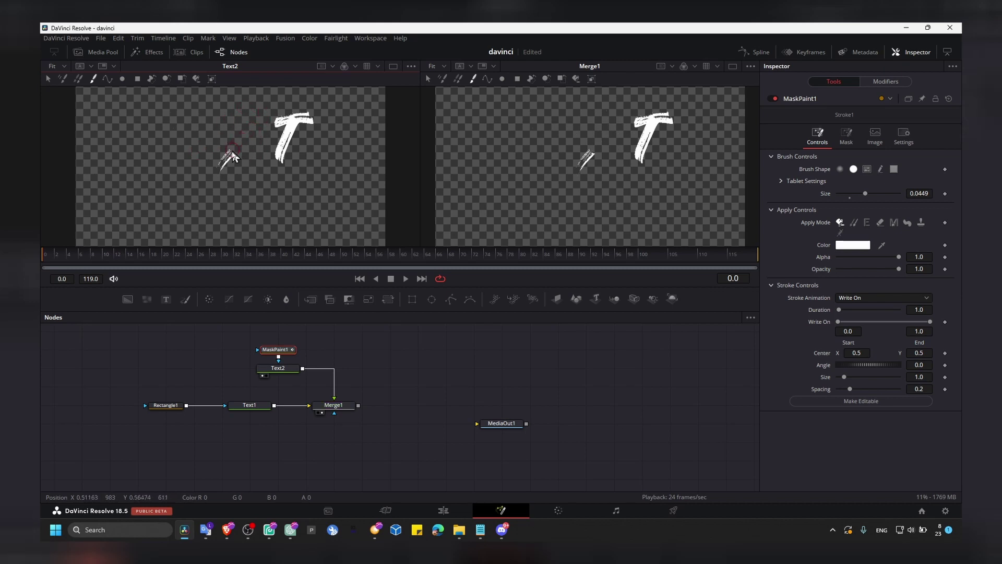
pyautogui.moveTo(261, 142); pyautogui.dragTo(305, 123)
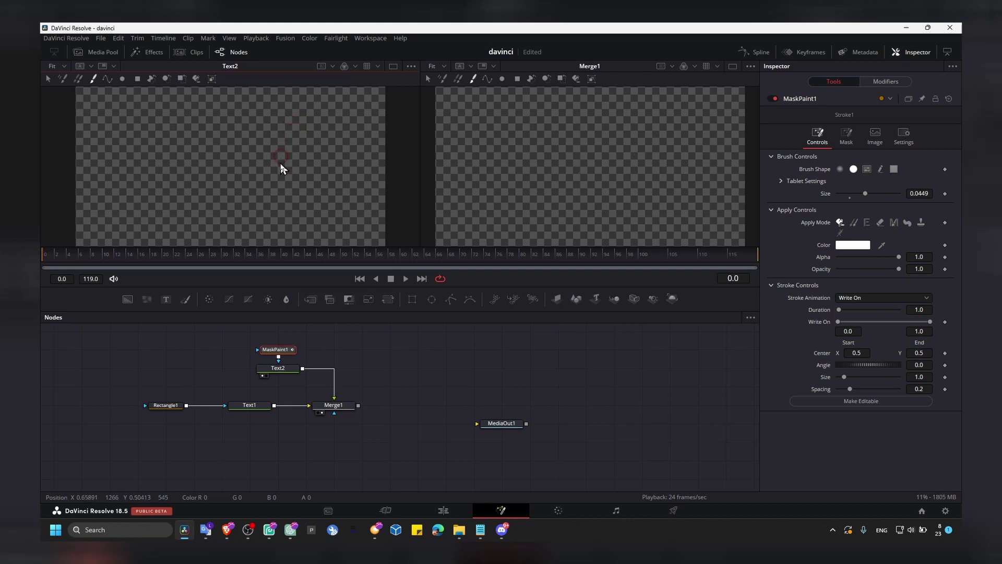
pyautogui.click(282, 162)
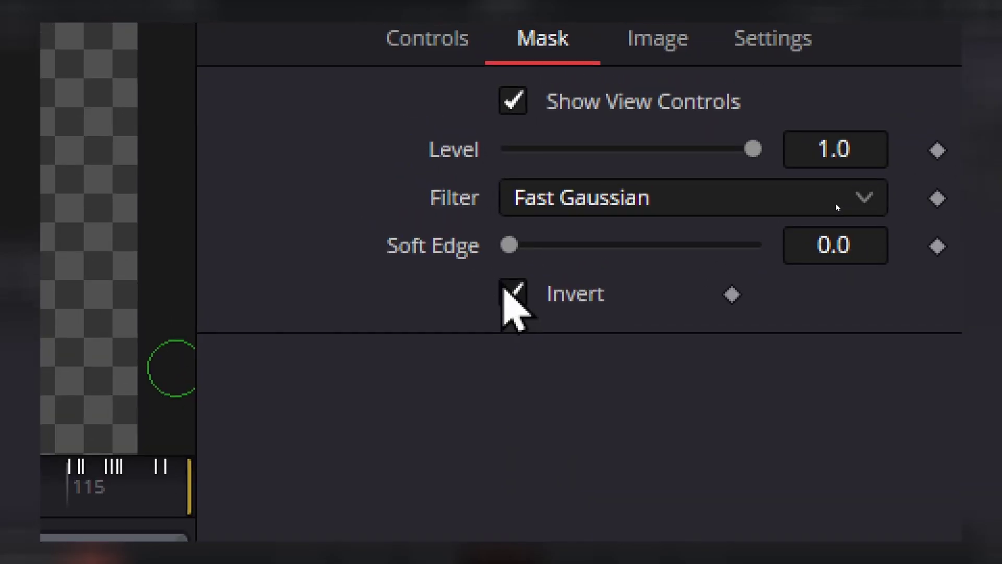
pyautogui.click(505, 290)
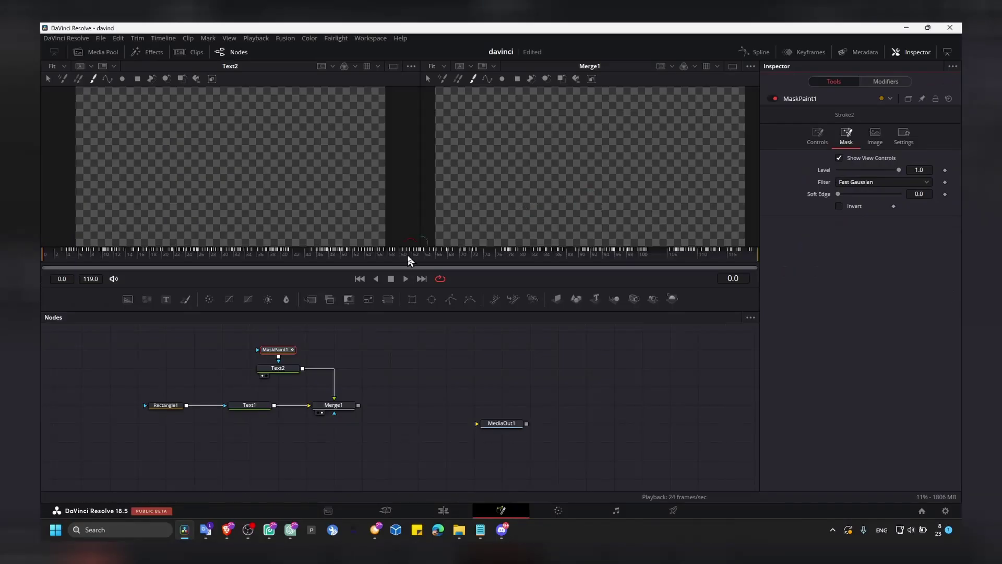
pyautogui.moveTo(191, 265)
pyautogui.mouseDown()
pyautogui.moveTo(723, 277)
pyautogui.moveTo(250, 264)
pyautogui.moveTo(679, 268)
pyautogui.moveTo(738, 190)
pyautogui.mouseUp()
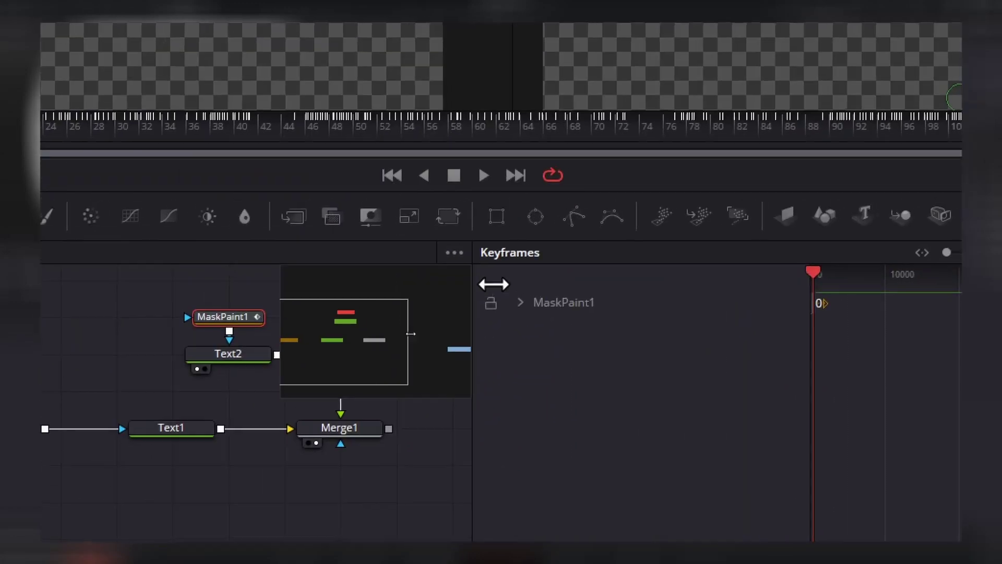
# - Reveal Stroke1's End keyframe track under MaskPaint1 and fit all keys in view
pyautogui.click(496, 285)
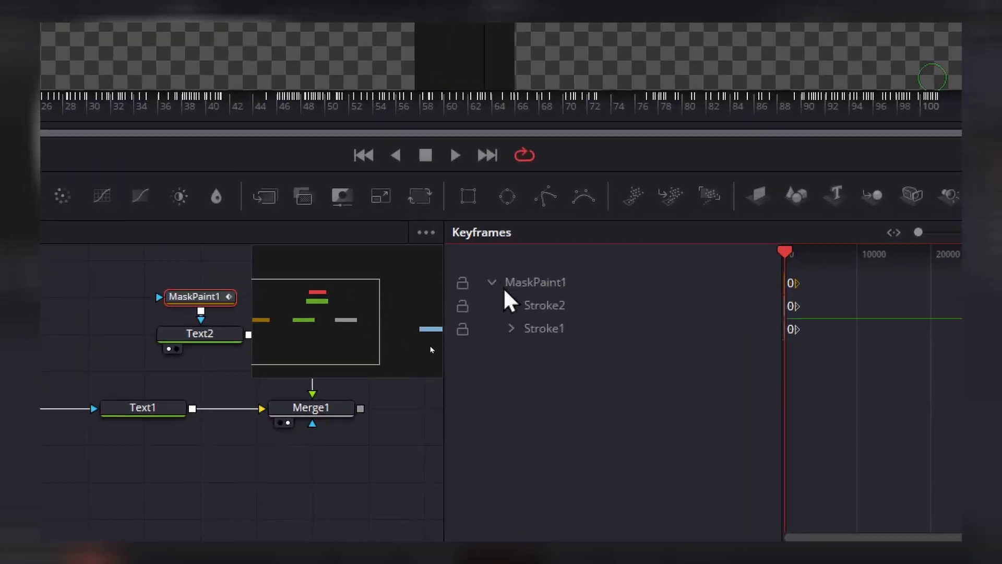
pyautogui.click(512, 331)
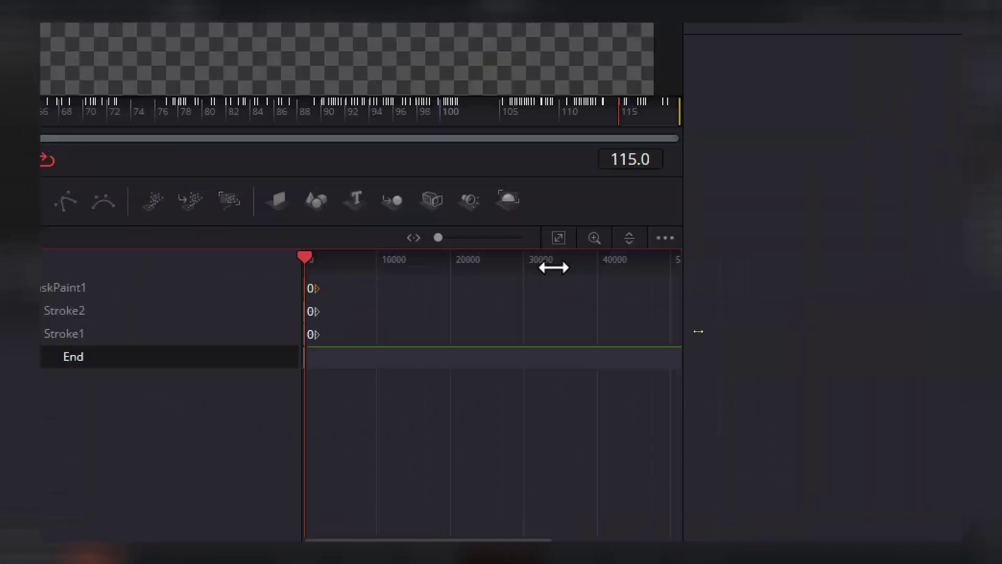
pyautogui.click(943, 162)
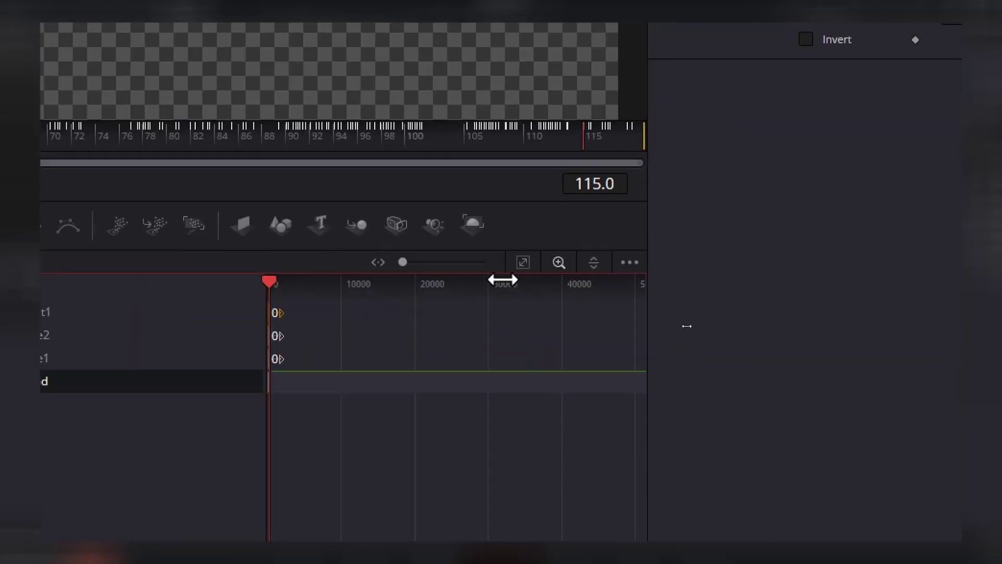
pyautogui.moveTo(402, 262); pyautogui.dragTo(444, 264)
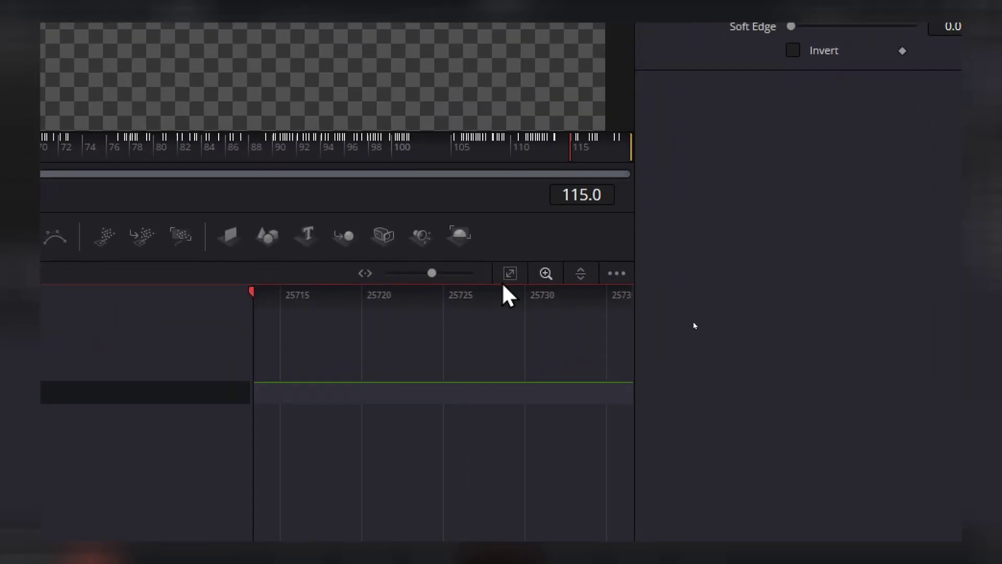
pyautogui.click(504, 282)
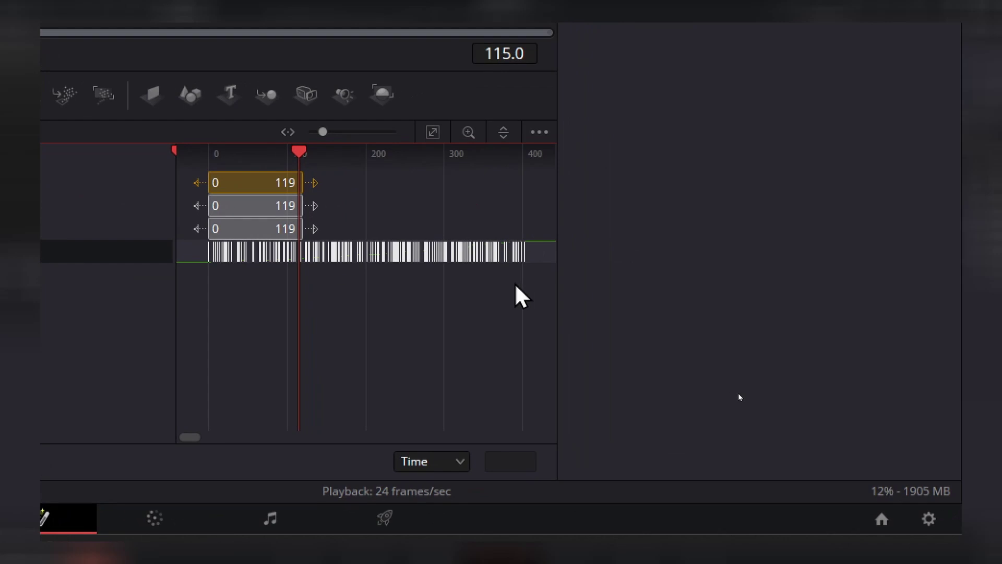
# - Time-stretch Stroke1's End keyframes to finish near frame 107, then rewind to frame 0
pyautogui.moveTo(529, 285); pyautogui.dragTo(231, 259)
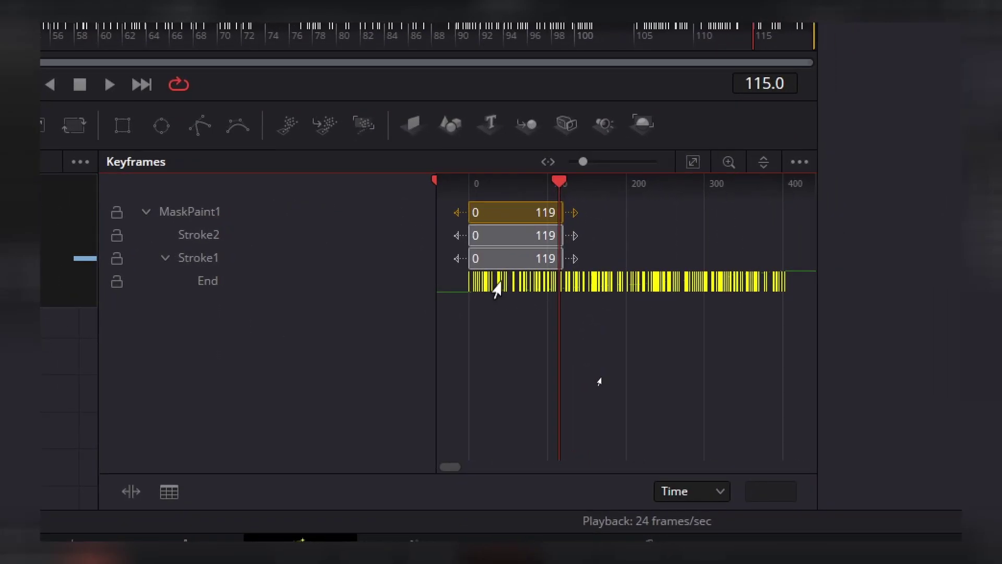
pyautogui.rightClick(497, 287)
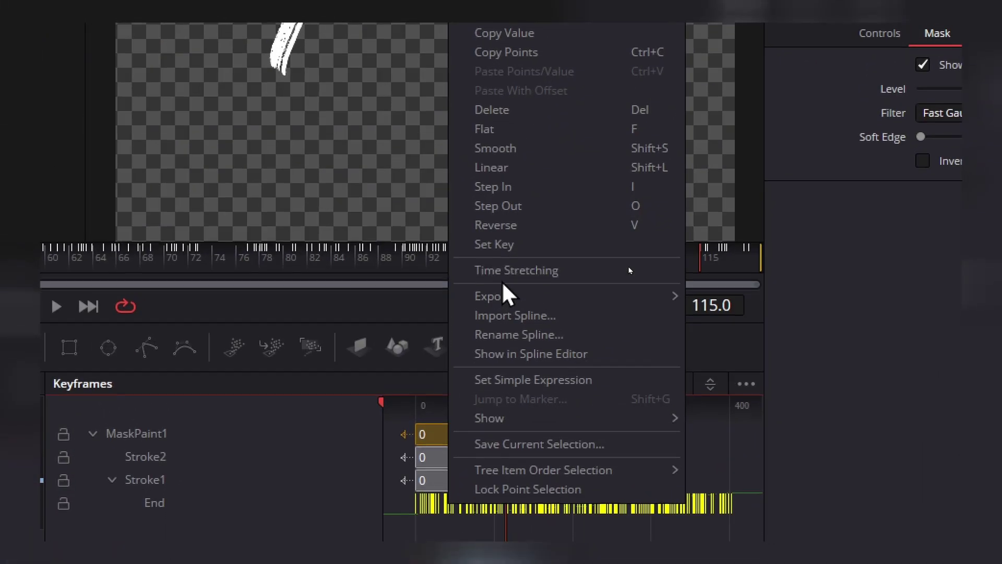
pyautogui.click(503, 280)
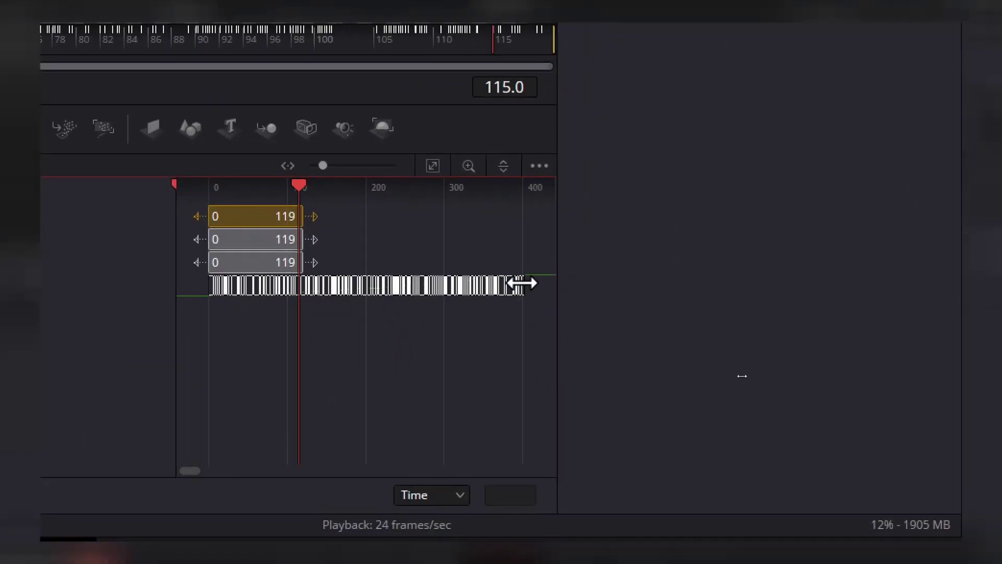
pyautogui.moveTo(522, 283); pyautogui.dragTo(293, 284)
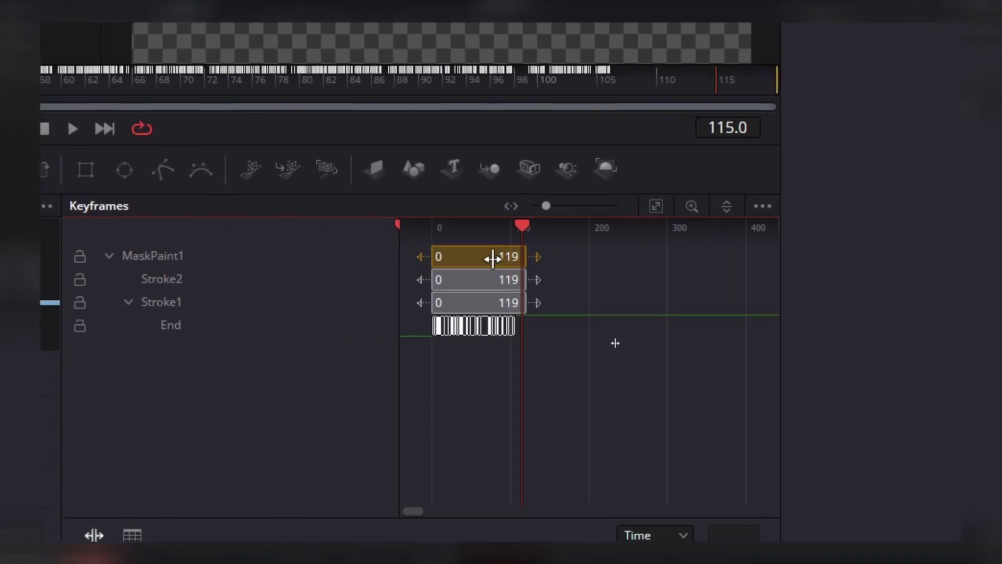
pyautogui.moveTo(522, 226); pyautogui.dragTo(435, 246)
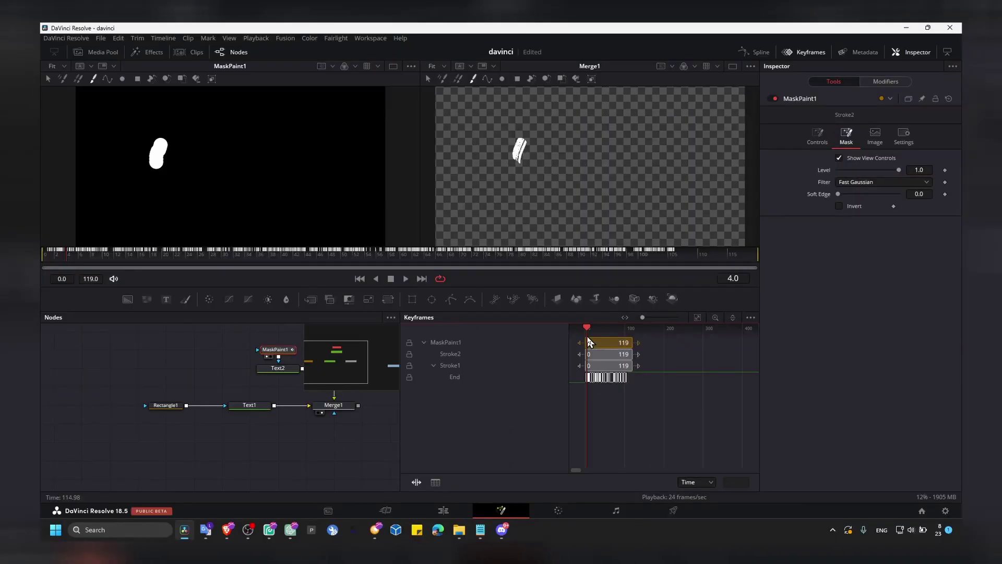
pyautogui.moveTo(588, 335); pyautogui.dragTo(586, 334)
# - Play the write-on and scrub ahead to confirm TEXT is fully drawn by frame 102
pyautogui.press('space')
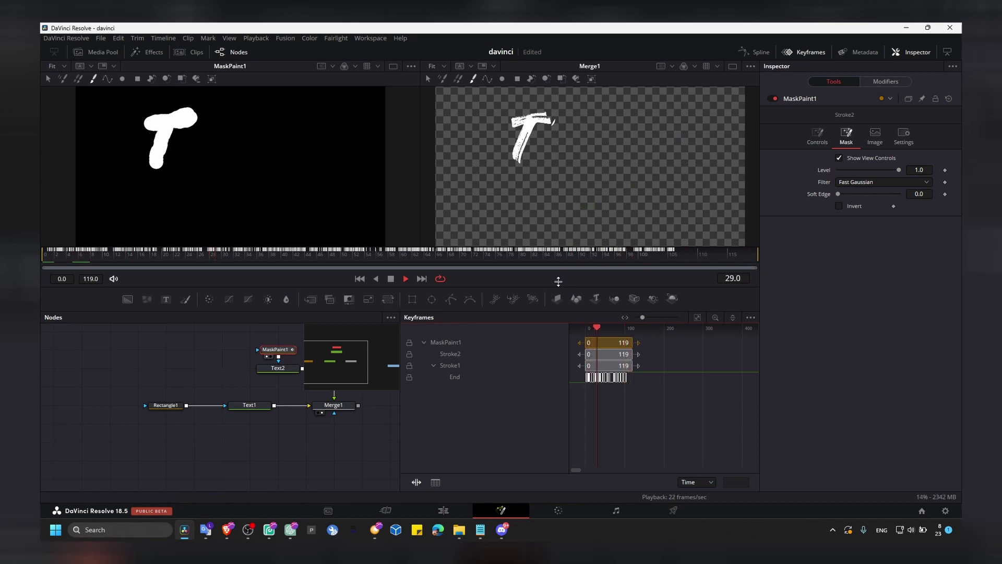
pyautogui.moveTo(608, 332); pyautogui.dragTo(627, 332)
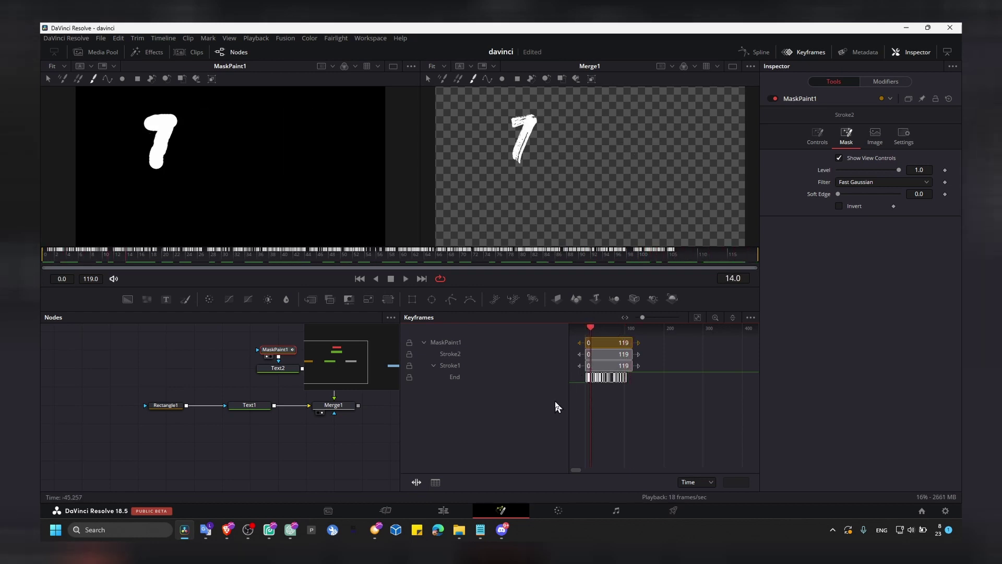
# - Back on the Fusion page, show Merge1 in the second viewer and select Text1
pyautogui.click(443, 510)
pyautogui.click(501, 510)
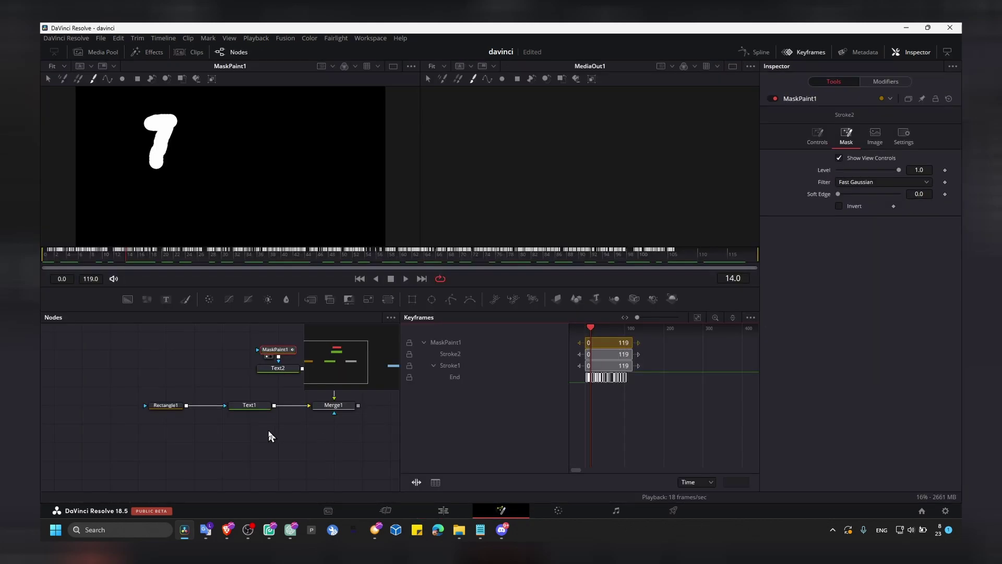
pyautogui.click(242, 405)
pyautogui.click(333, 410)
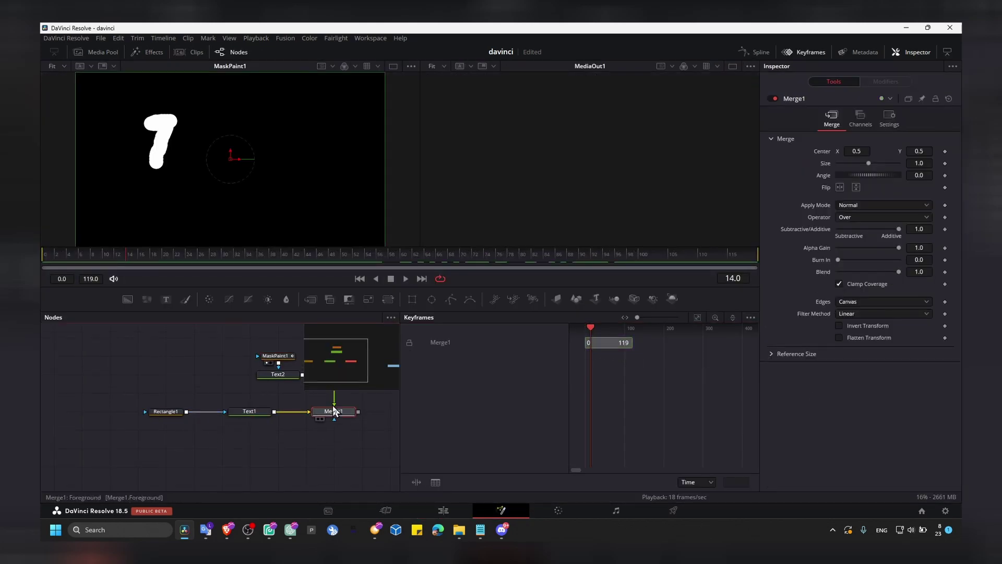
pyautogui.press('2')
pyautogui.moveTo(260, 341); pyautogui.dragTo(277, 400)
pyautogui.click(258, 413)
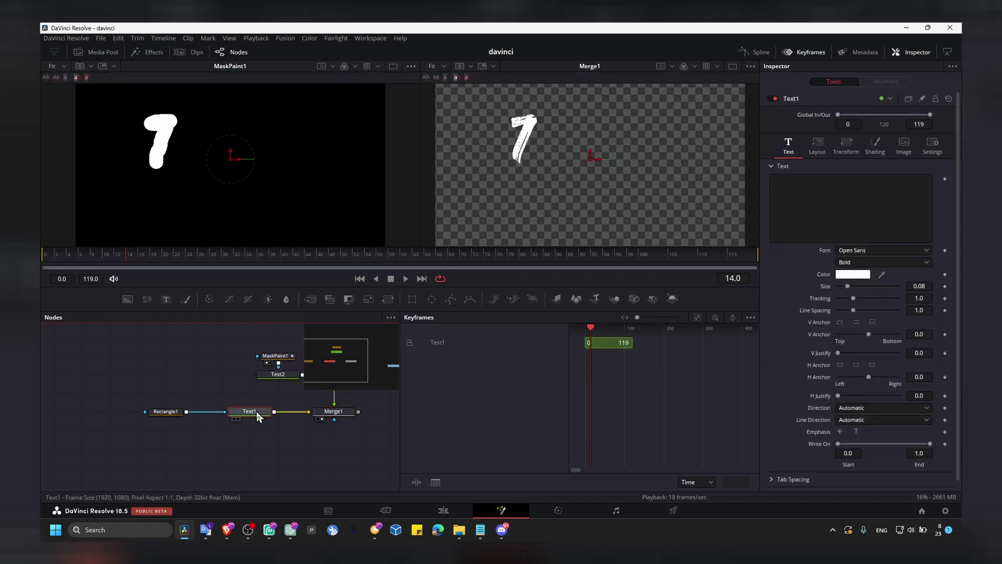
# - Make Text1 read EFFECT, move it lower, and enlarge it to size 0.1929
pyautogui.click(813, 187)
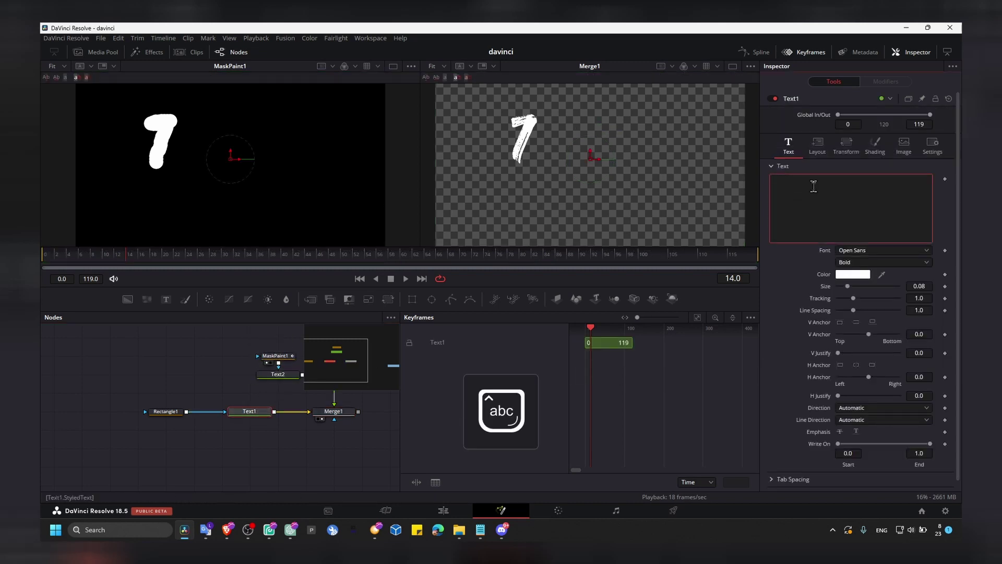
pyautogui.write('EFFECT')
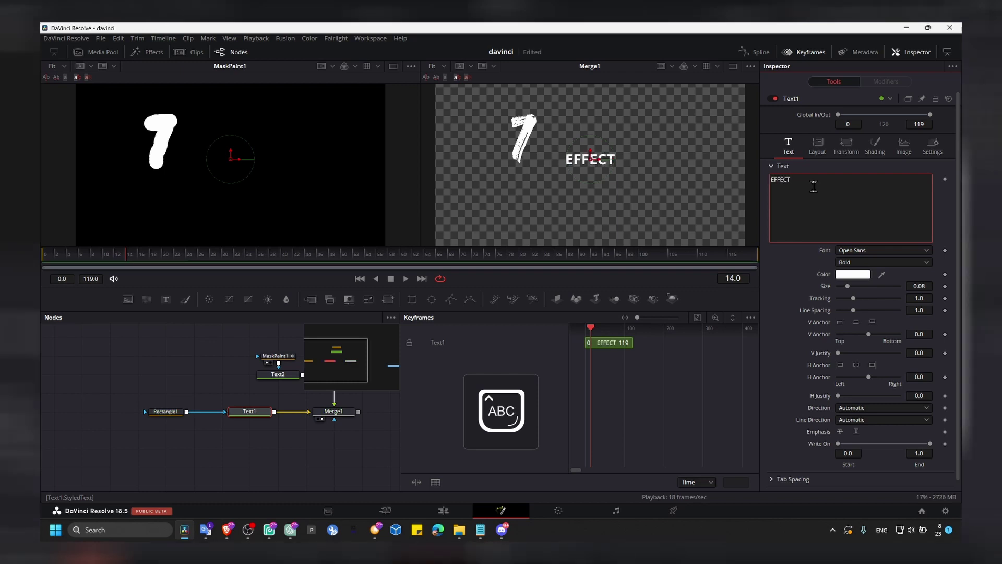
pyautogui.moveTo(590, 157); pyautogui.dragTo(591, 173)
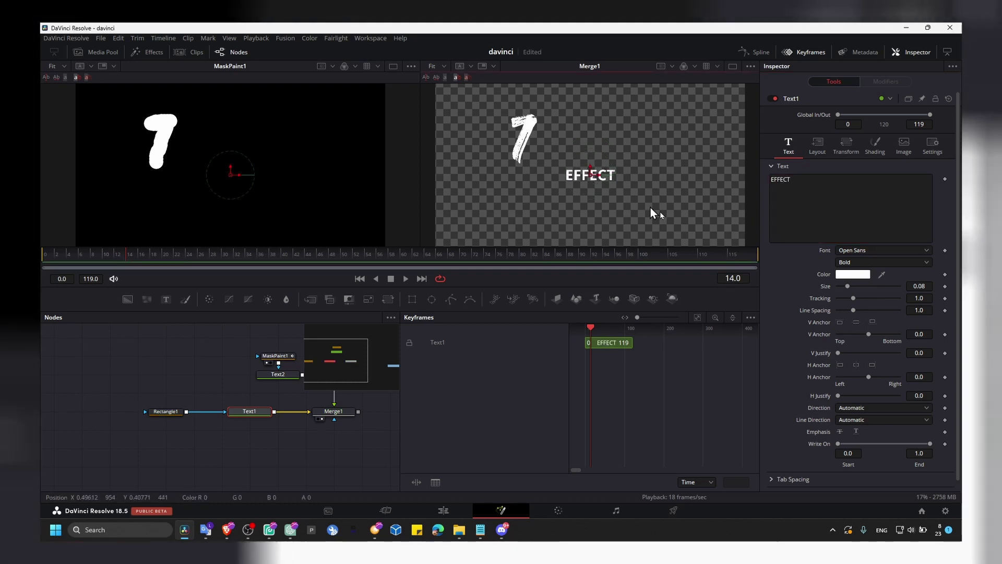
pyautogui.moveTo(847, 286); pyautogui.dragTo(862, 287)
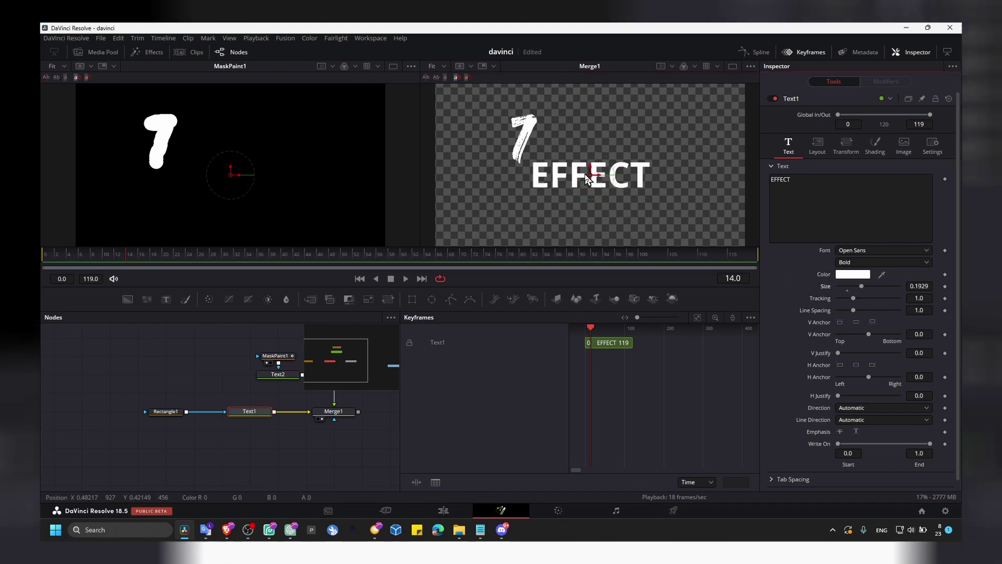
# - Set EFFECT to Comic Sans MS Bold at size 0.2323
pyautogui.click(861, 251)
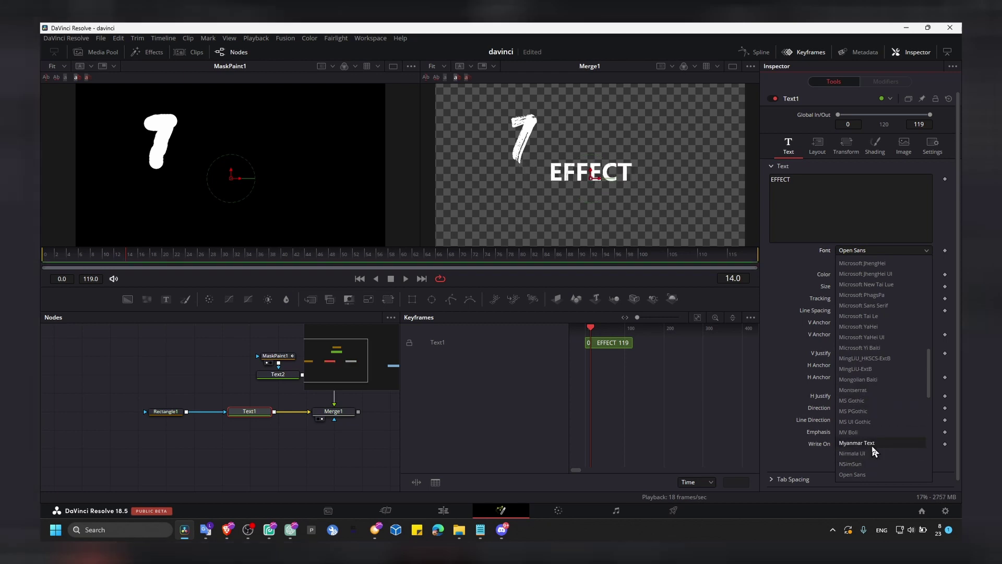
pyautogui.click(870, 464)
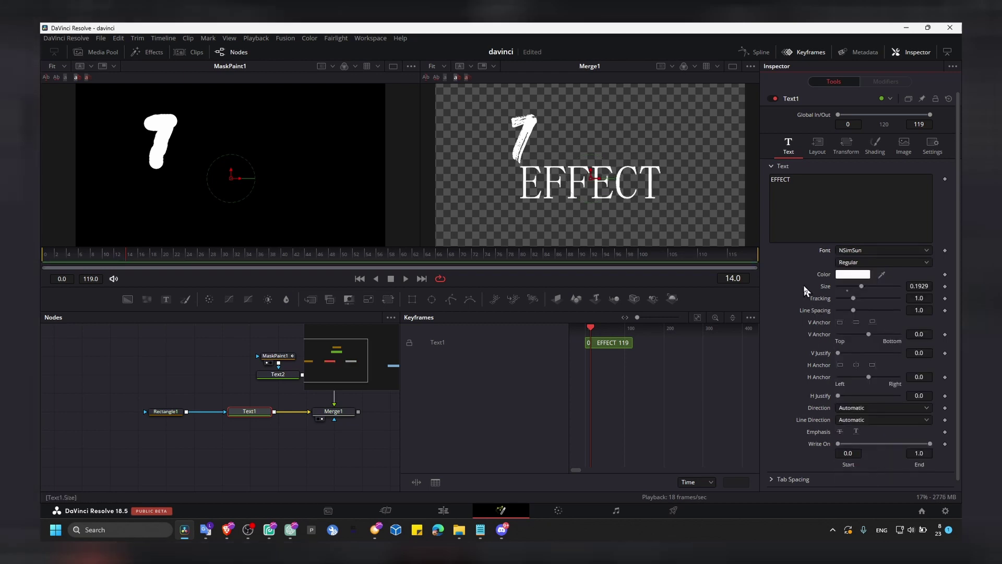
pyautogui.click(856, 250)
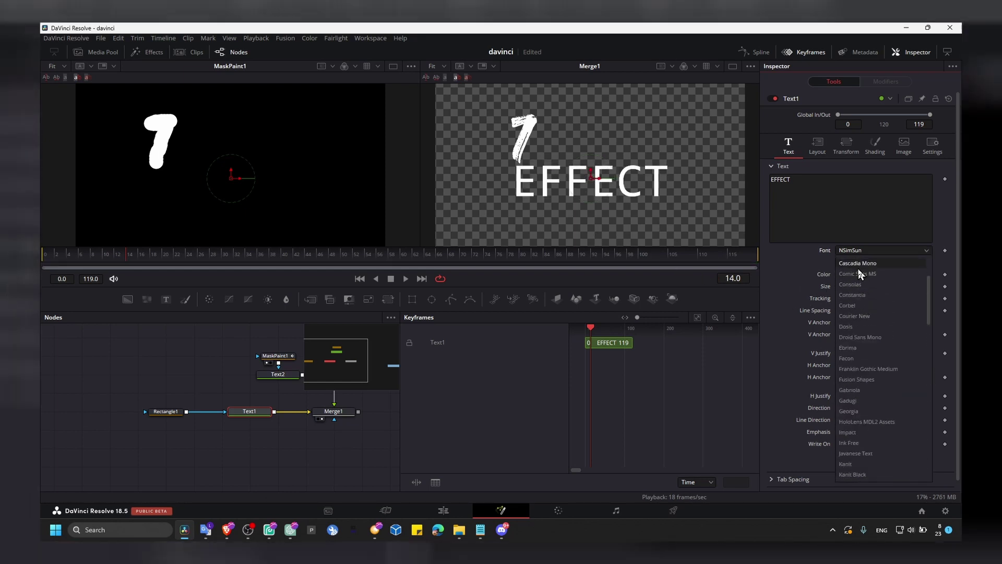
pyautogui.click(857, 274)
pyautogui.click(862, 262)
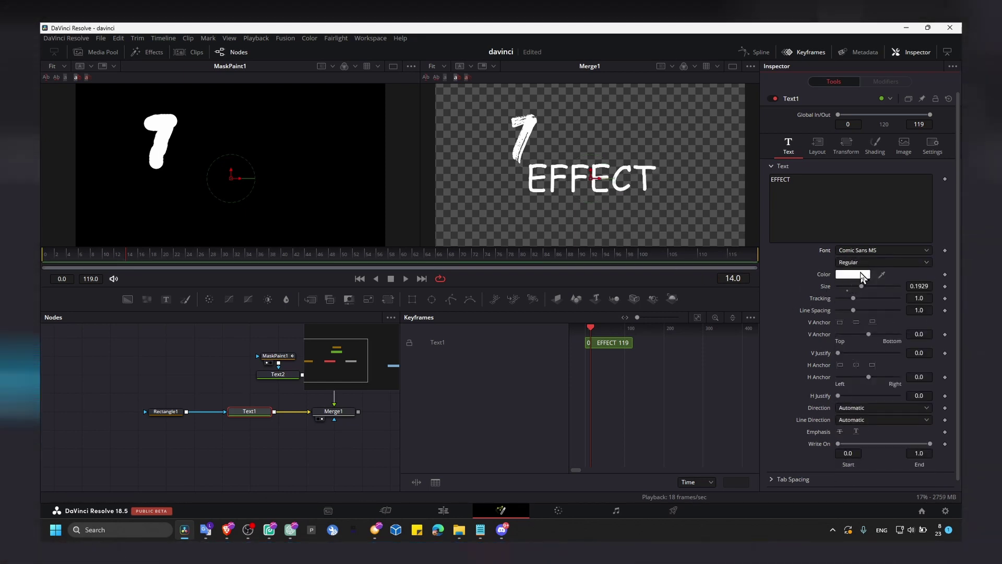
pyautogui.click(851, 280)
pyautogui.moveTo(857, 290); pyautogui.dragTo(861, 290)
pyautogui.moveTo(594, 181); pyautogui.dragTo(598, 188)
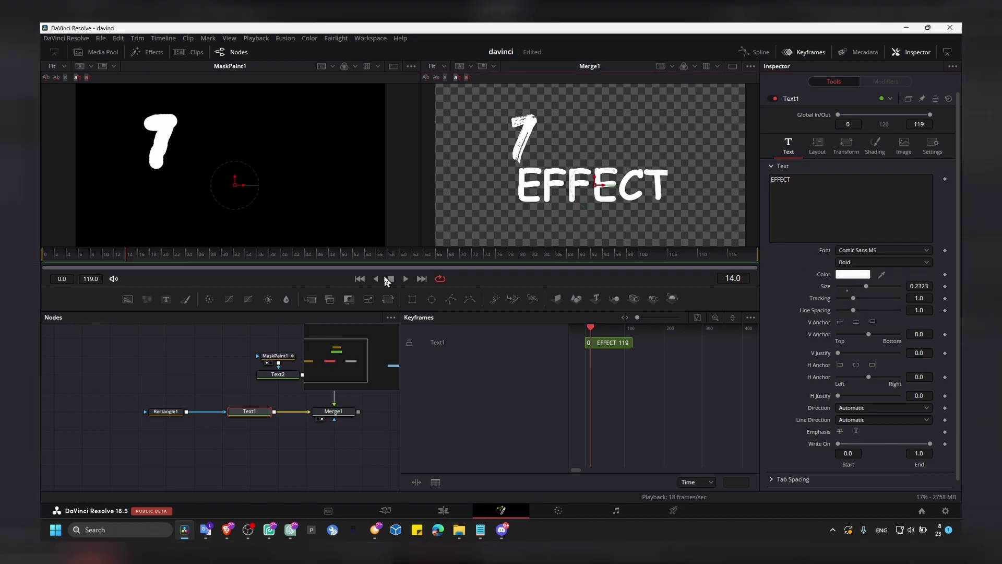
# - Resize Rectangle1 to about 0.58 wide and 0.23 high
pyautogui.click(169, 412)
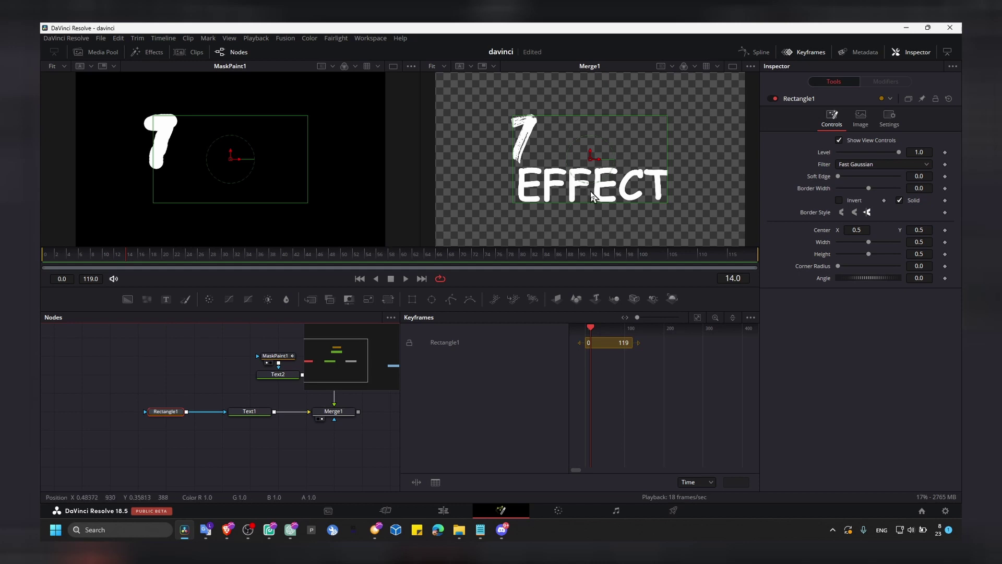
pyautogui.moveTo(593, 203)
pyautogui.mouseDown()
pyautogui.moveTo(596, 145)
pyautogui.moveTo(595, 189)
pyautogui.mouseUp()
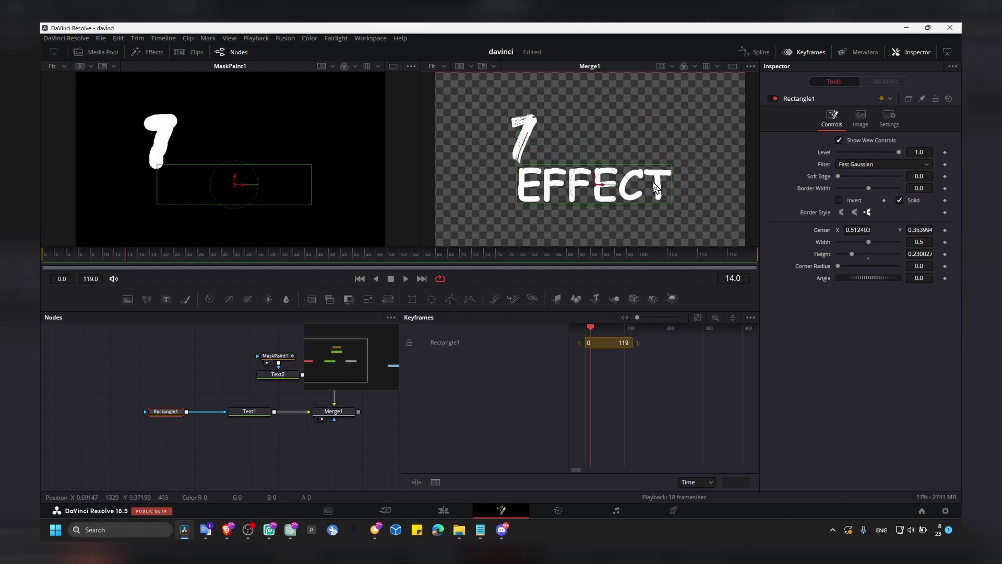
pyautogui.moveTo(673, 183); pyautogui.dragTo(685, 187)
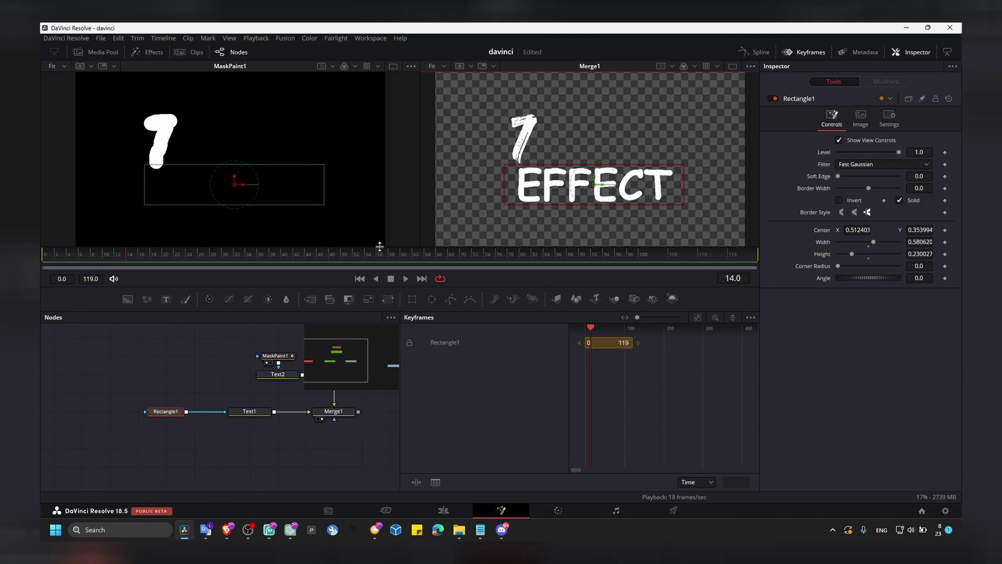
# - Nudge the EFFECT text up into the rectangle's masked area and reselect Rectangle1
pyautogui.click(244, 411)
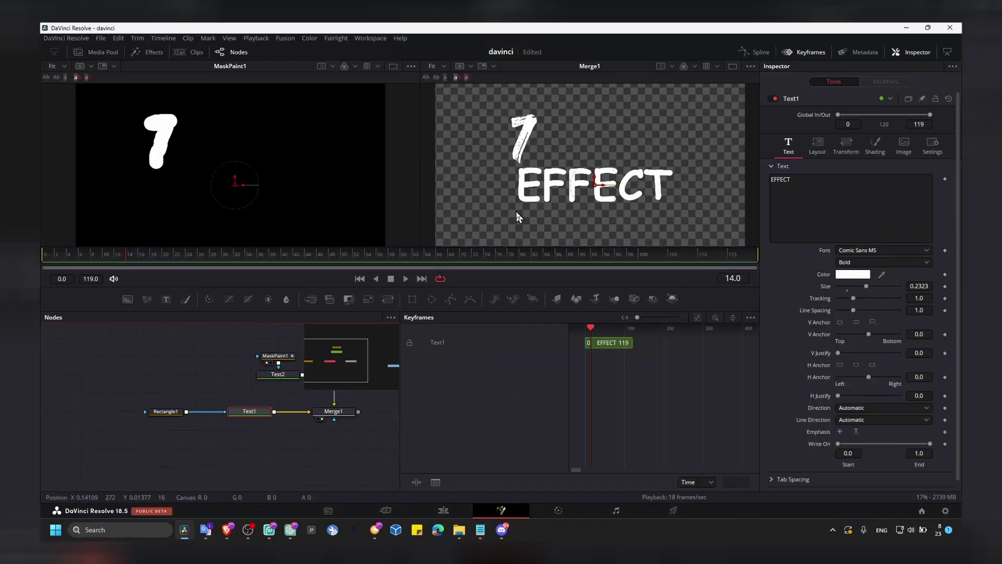
pyautogui.moveTo(594, 191)
pyautogui.mouseDown()
pyautogui.moveTo(599, 135)
pyautogui.moveTo(594, 188)
pyautogui.mouseUp()
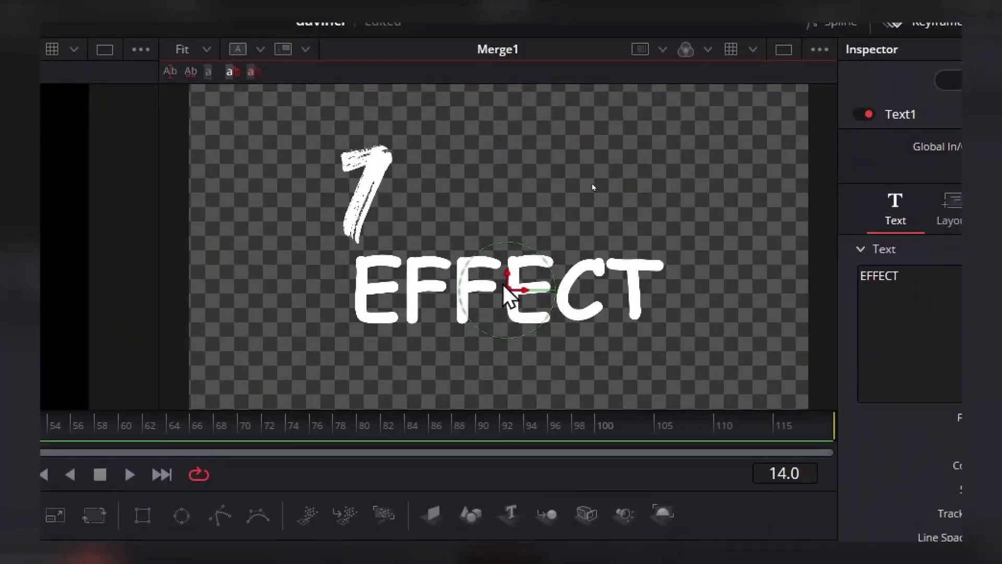
pyautogui.moveTo(503, 285); pyautogui.dragTo(498, 350)
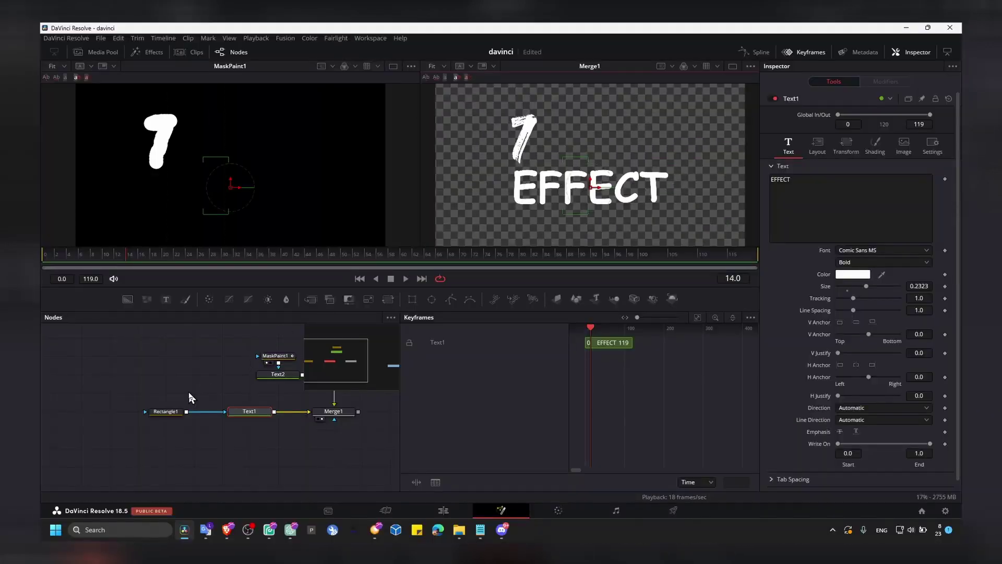
pyautogui.click(181, 411)
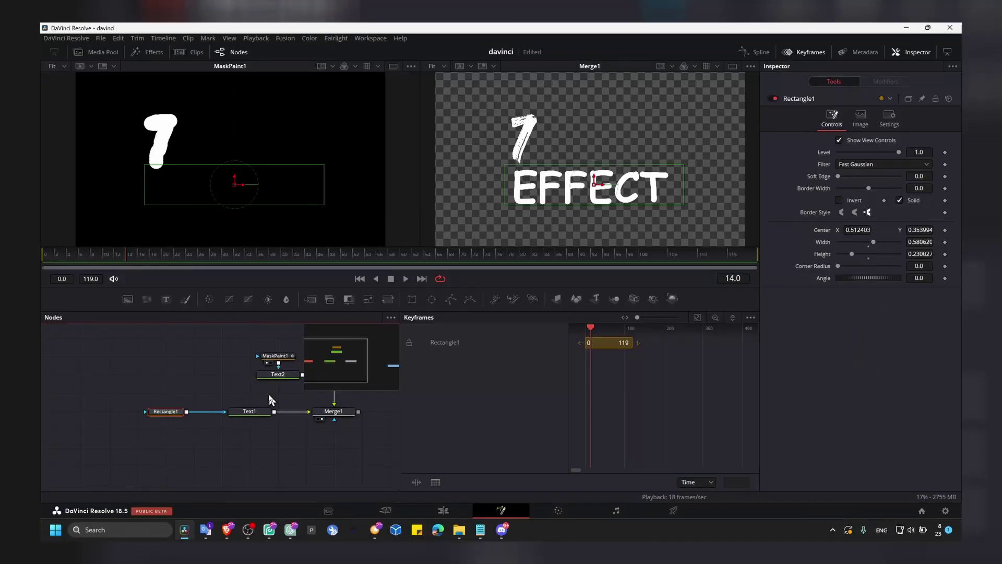
# - At a later frame, drag Text1's EFFECT word upward above the rectangle mask so it hides behind TEXT
pyautogui.click(335, 254)
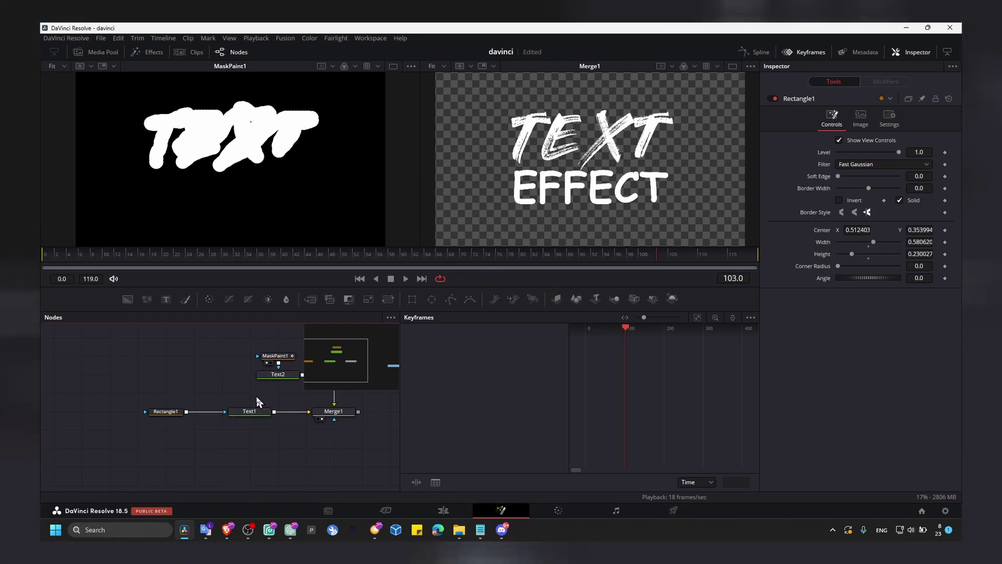
pyautogui.click(249, 413)
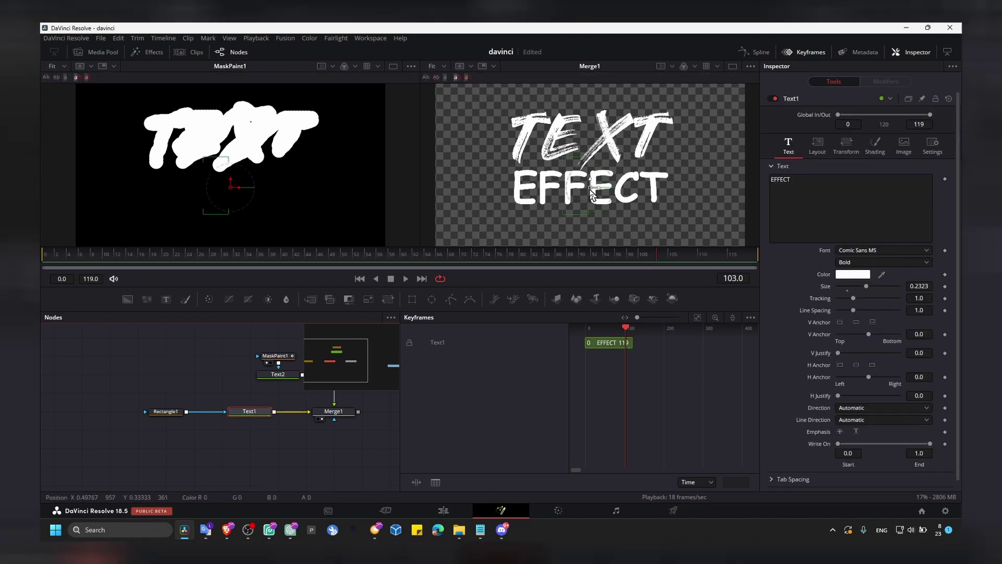
pyautogui.moveTo(594, 164); pyautogui.dragTo(593, 137)
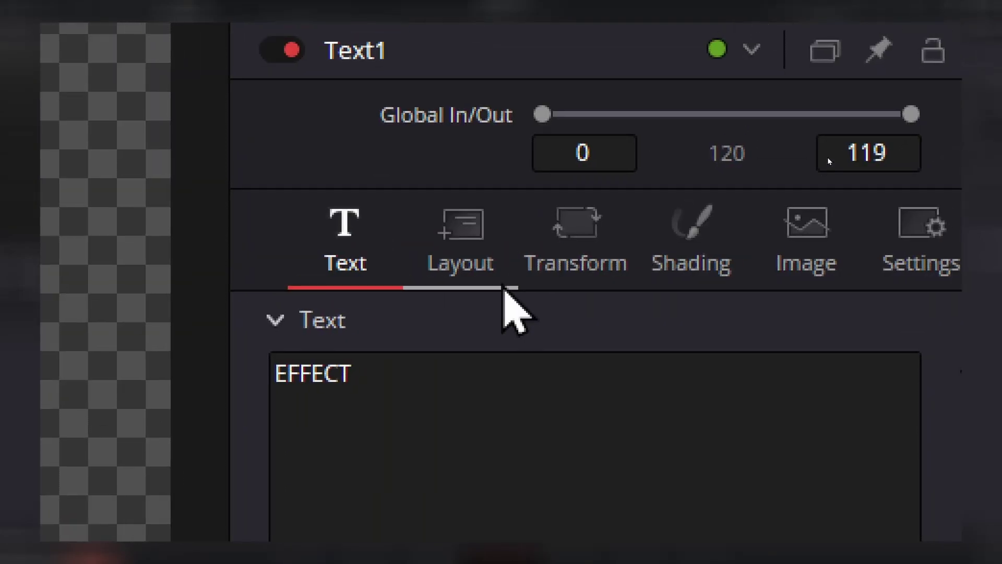
# - Keyframe Text1's Layout Center, move EFFECT down to Y 0.340193 at frame 105, and preview the slide
pyautogui.click(828, 155)
pyautogui.click(893, 273)
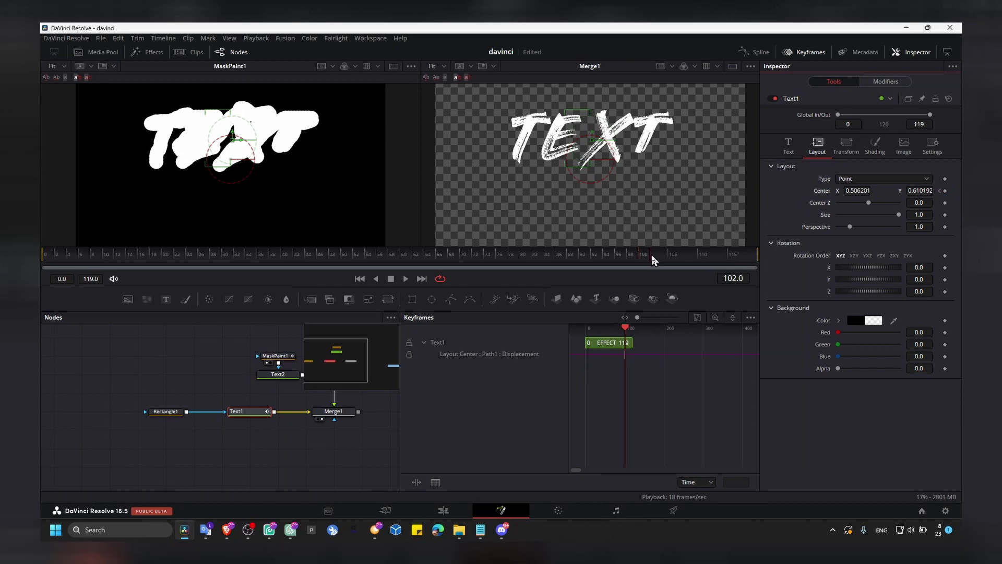
pyautogui.moveTo(667, 257); pyautogui.dragTo(671, 257)
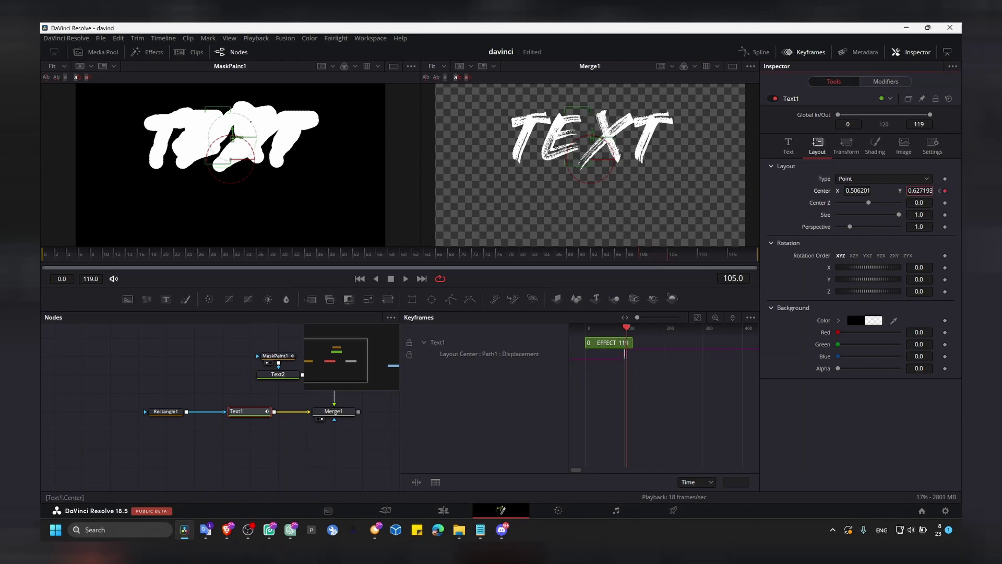
pyautogui.moveTo(920, 190); pyautogui.dragTo(893, 191)
pyautogui.moveTo(669, 260); pyautogui.dragTo(633, 260)
pyautogui.press('space')
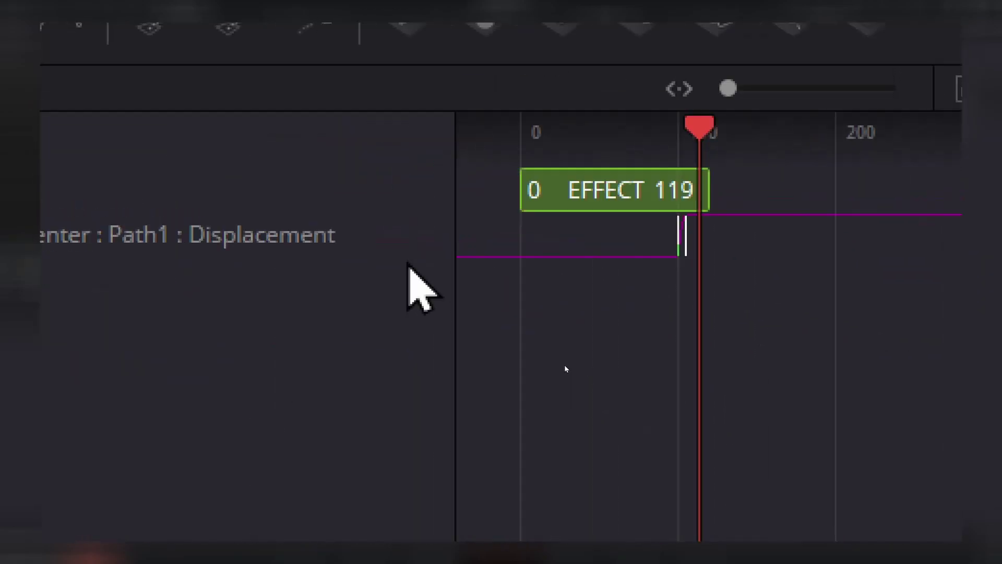
# - Move the end Displacement keyframe later to about frame 198 and replay the slide
pyautogui.moveTo(522, 279); pyautogui.dragTo(629, 283)
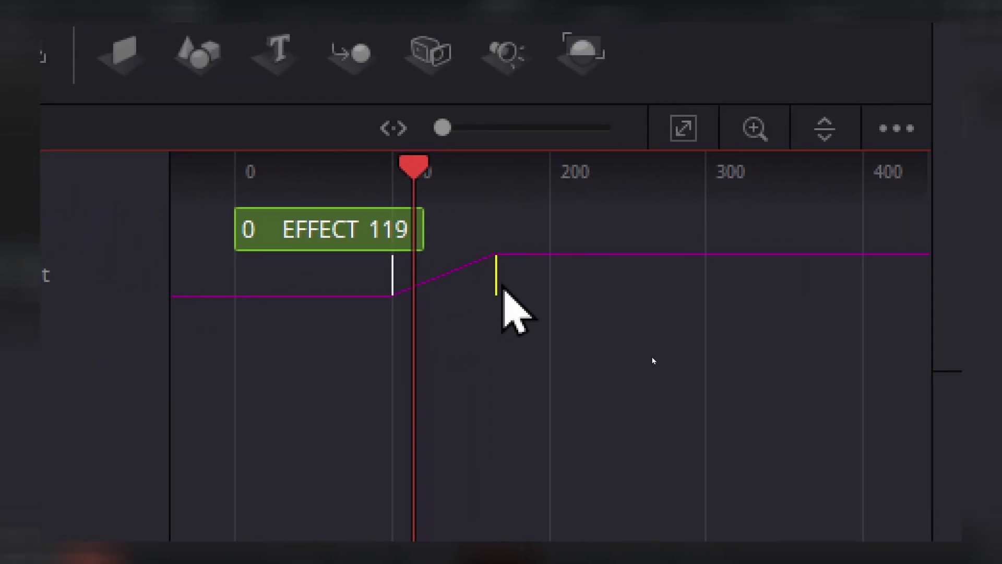
pyautogui.moveTo(413, 166); pyautogui.dragTo(383, 166)
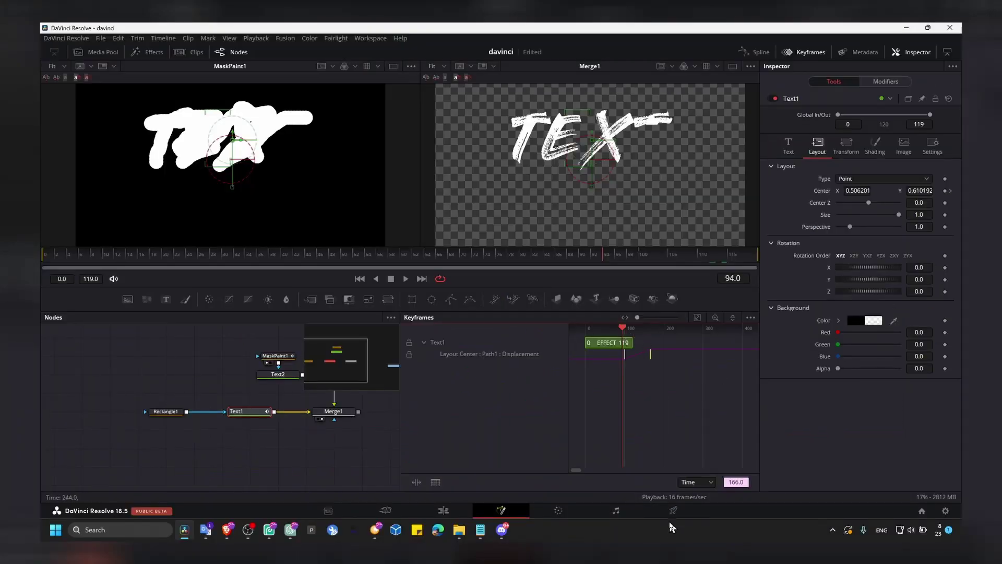
pyautogui.click(675, 537)
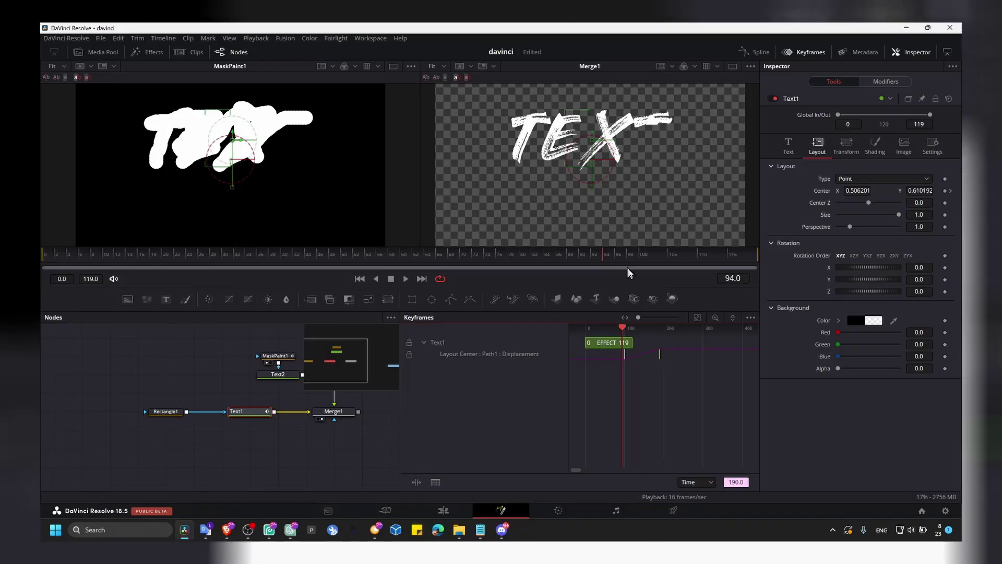
pyautogui.moveTo(661, 356); pyautogui.dragTo(672, 360)
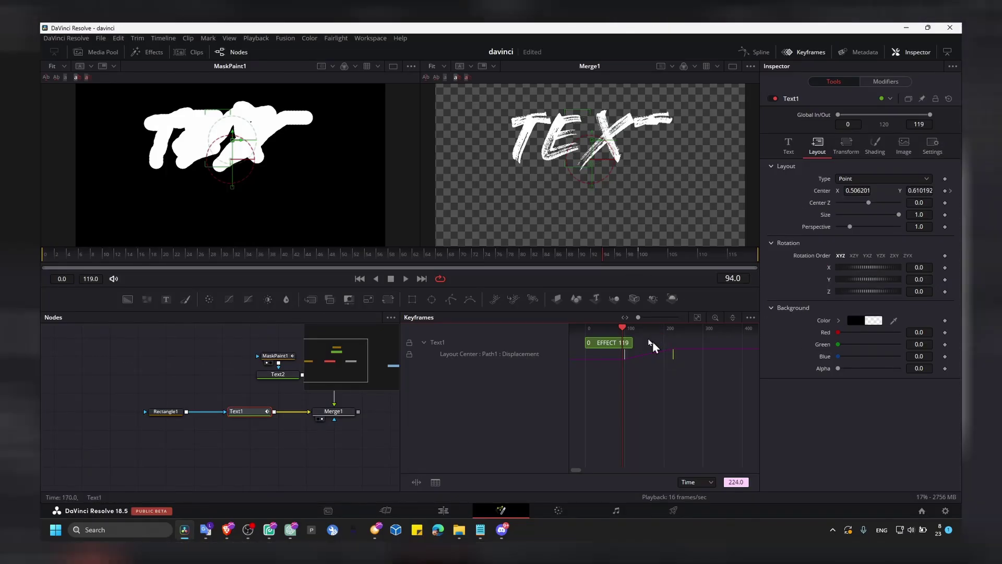
pyautogui.moveTo(593, 261); pyautogui.dragTo(584, 261)
pyautogui.press('space')
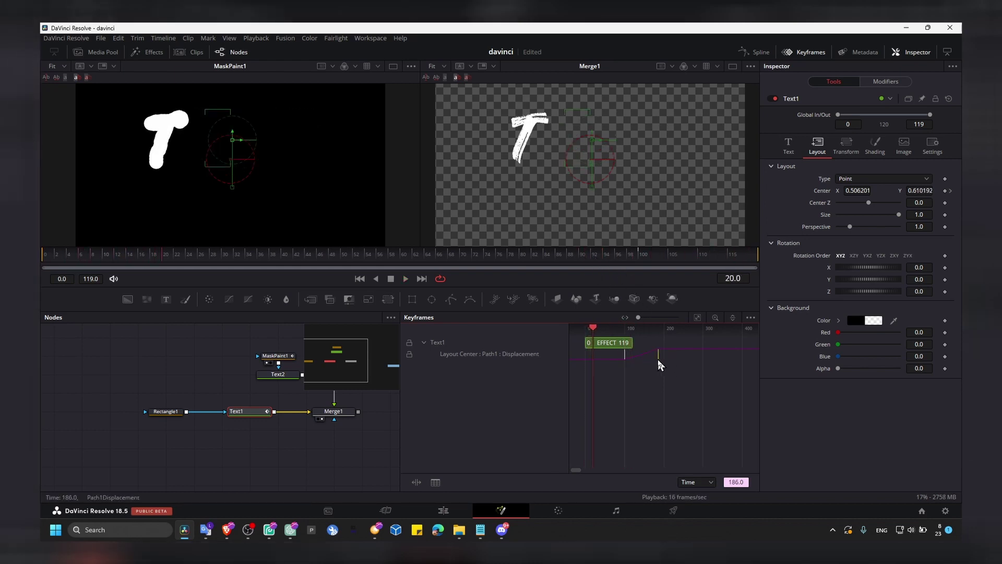
# - Select the Layout Center Displacement keyframes and enable Time Stretching on them
pyautogui.moveTo(669, 369); pyautogui.dragTo(618, 357)
pyautogui.moveTo(666, 388); pyautogui.dragTo(663, 384)
pyautogui.rightClick(633, 358)
pyautogui.click(666, 238)
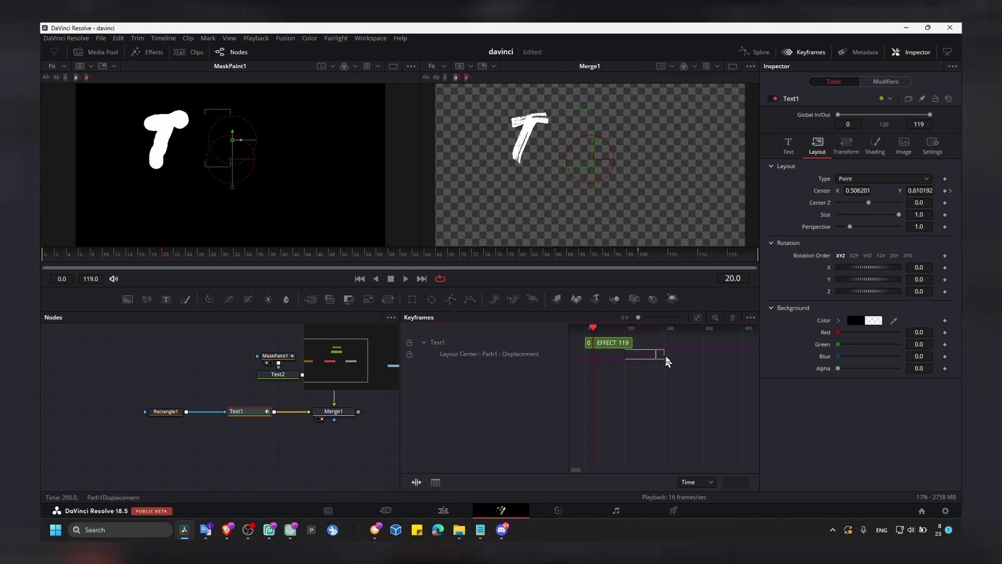
# - Show Text1's Displacement curve in the Spline editor, fit the view and select both keys for easing
pyautogui.click(657, 355)
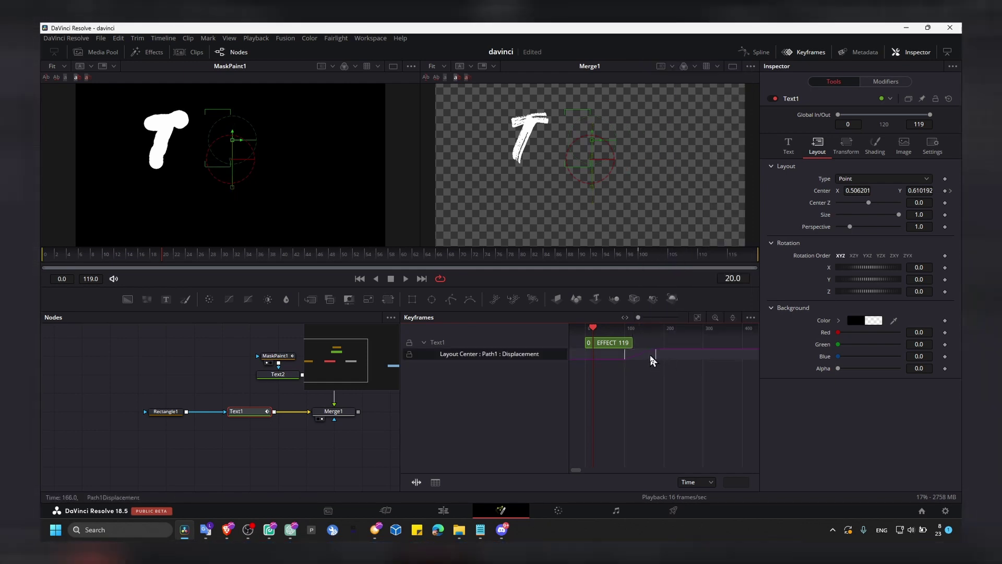
pyautogui.click(757, 54)
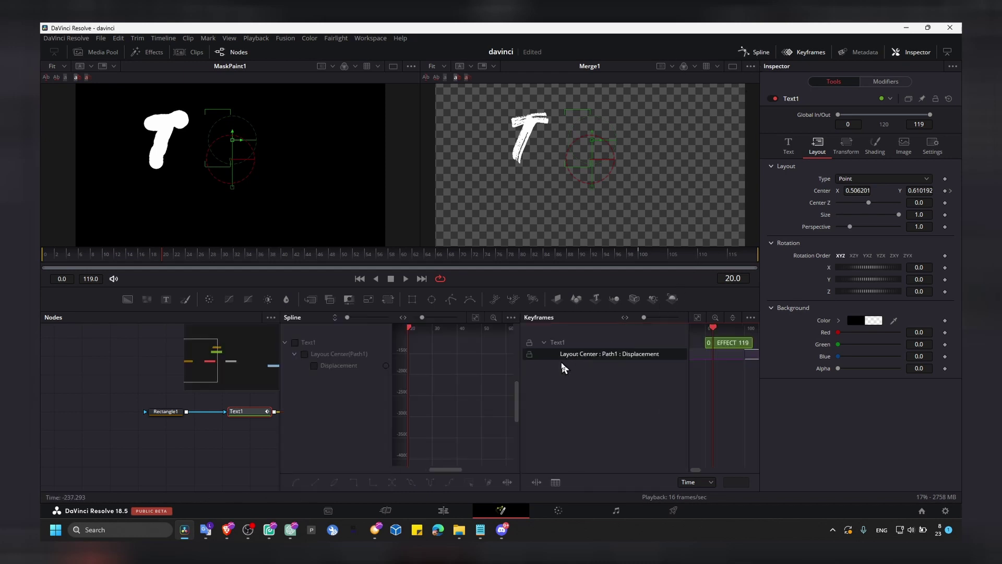
pyautogui.click(549, 348)
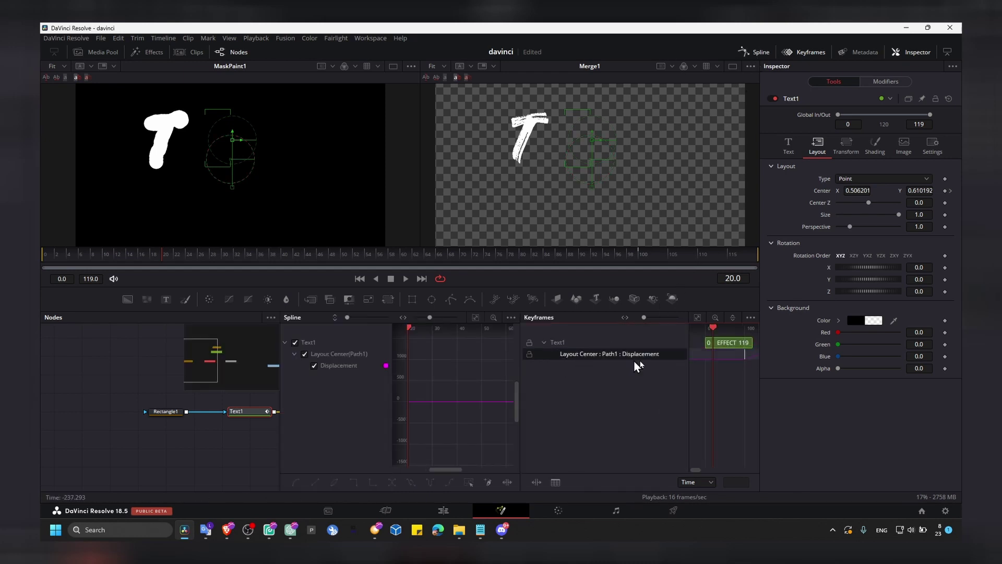
pyautogui.click(794, 52)
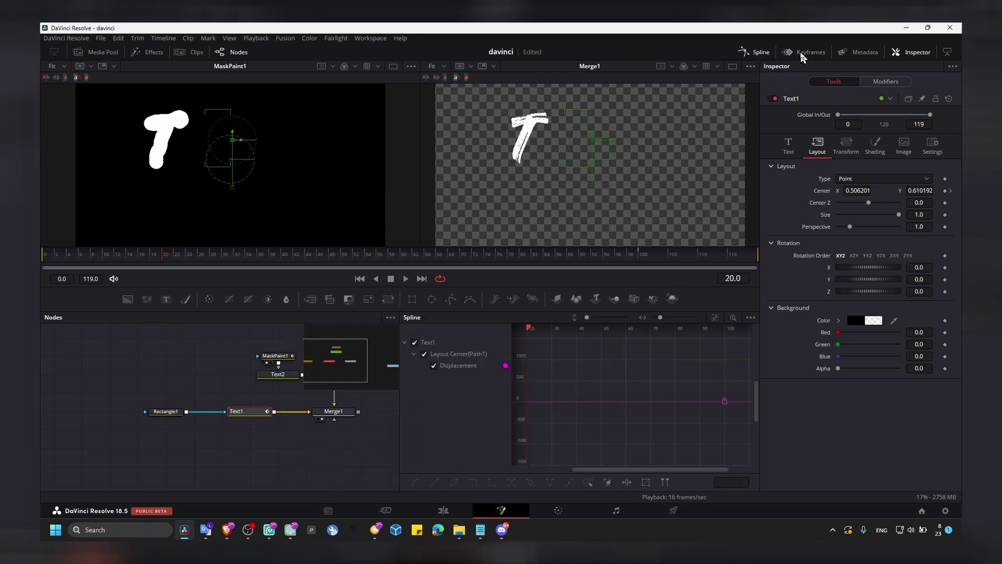
pyautogui.click(716, 318)
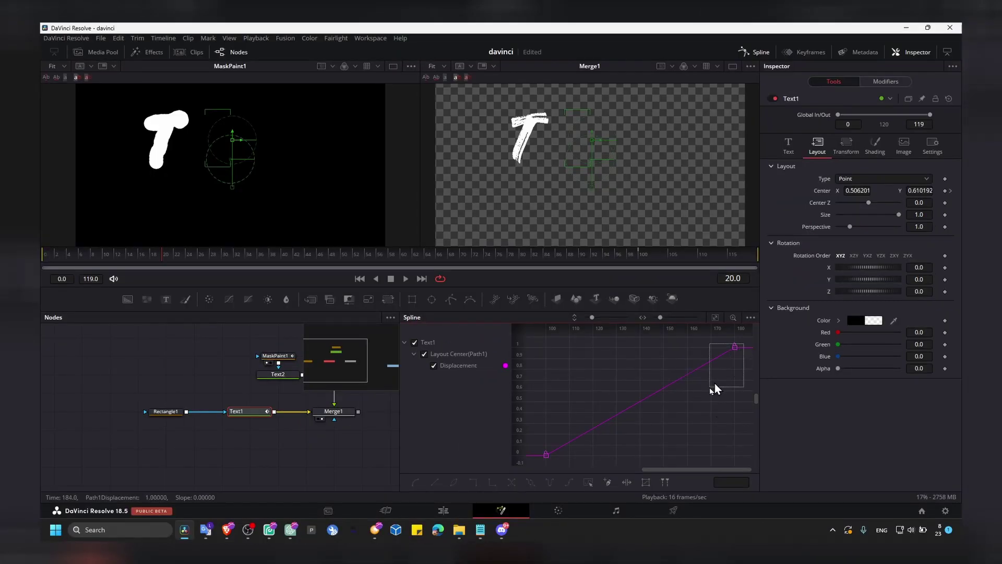
pyautogui.moveTo(672, 421); pyautogui.dragTo(541, 459)
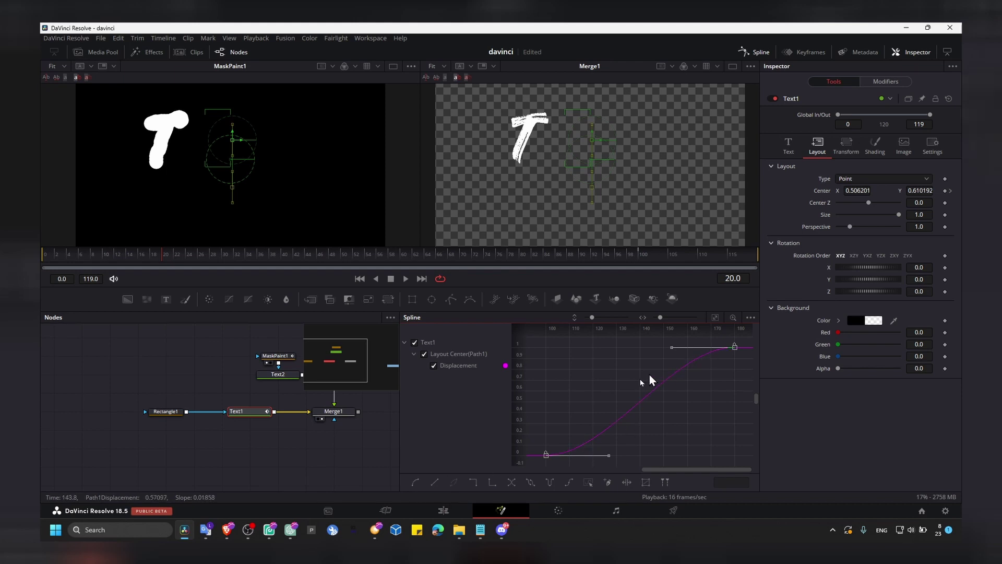
# - Play from frame 0 to preview the eased EFFECT slide-in
pyautogui.moveTo(128, 255); pyautogui.dragTo(47, 257)
pyautogui.press('space')
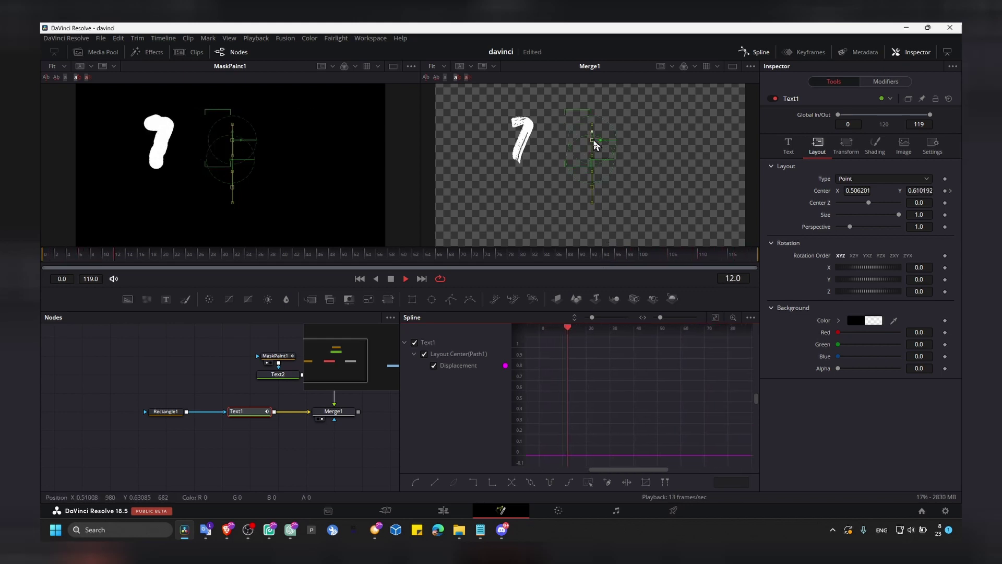
pyautogui.press('space')
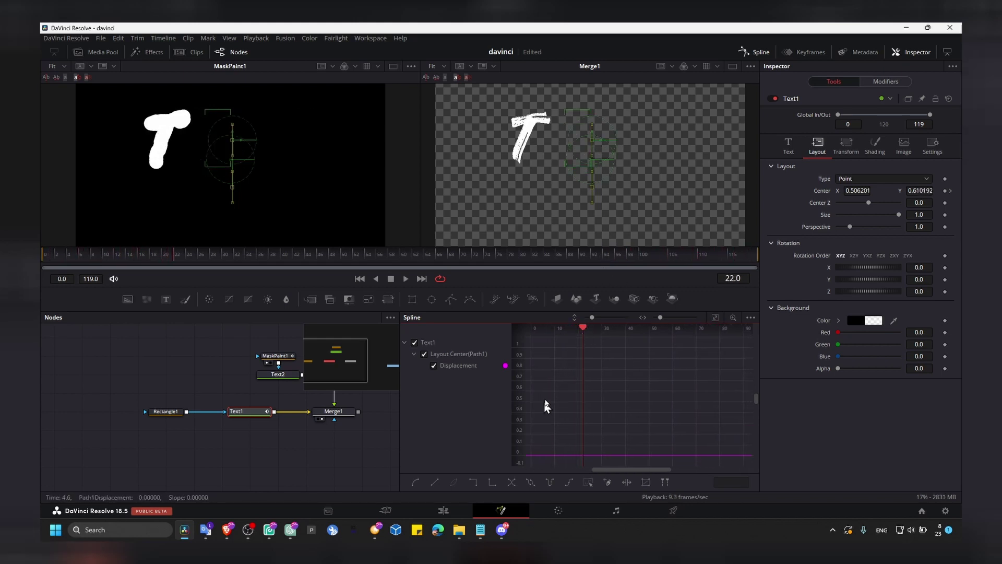
# - Reopen the Keyframes panel and shift the Layout Center keyframes earlier
pyautogui.click(806, 53)
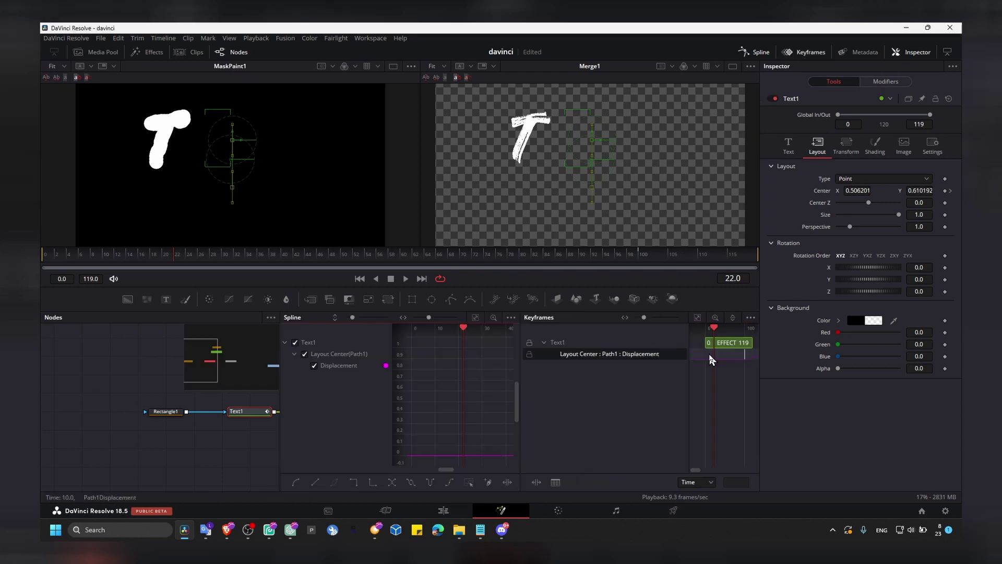
pyautogui.moveTo(690, 364); pyautogui.dragTo(594, 368)
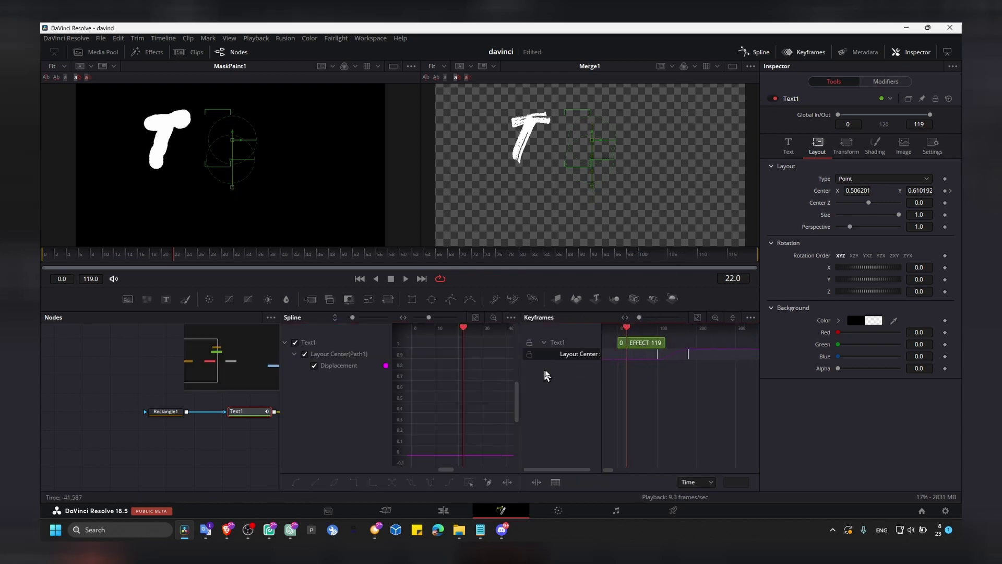
pyautogui.moveTo(686, 361)
pyautogui.mouseDown()
pyautogui.moveTo(675, 364)
pyautogui.moveTo(681, 357)
pyautogui.mouseUp()
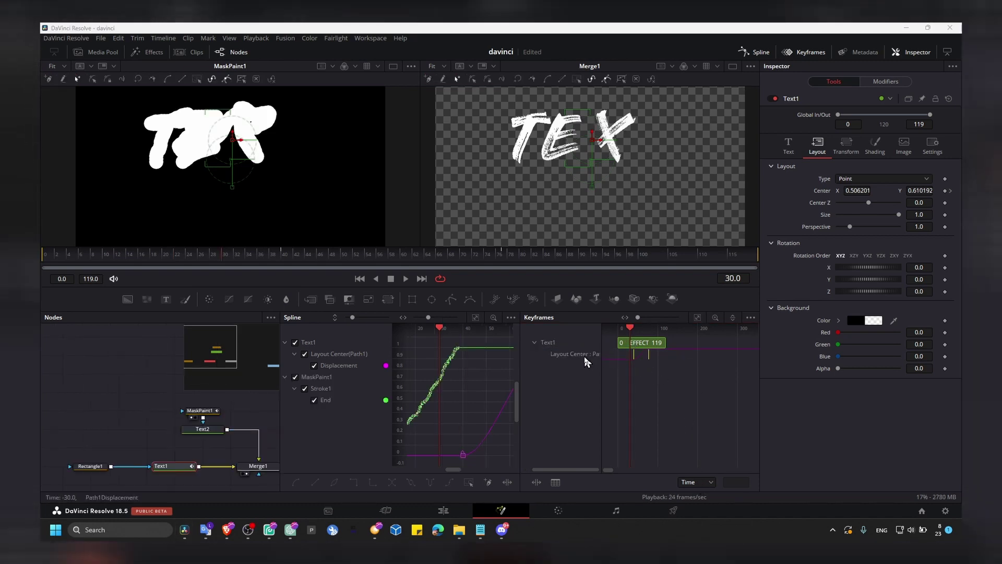
# - Enable Time Stretching on MaskPaint1's Stroke1 End keyframes and widen them for a longer write-on
pyautogui.moveTo(217, 402); pyautogui.dragTo(189, 380)
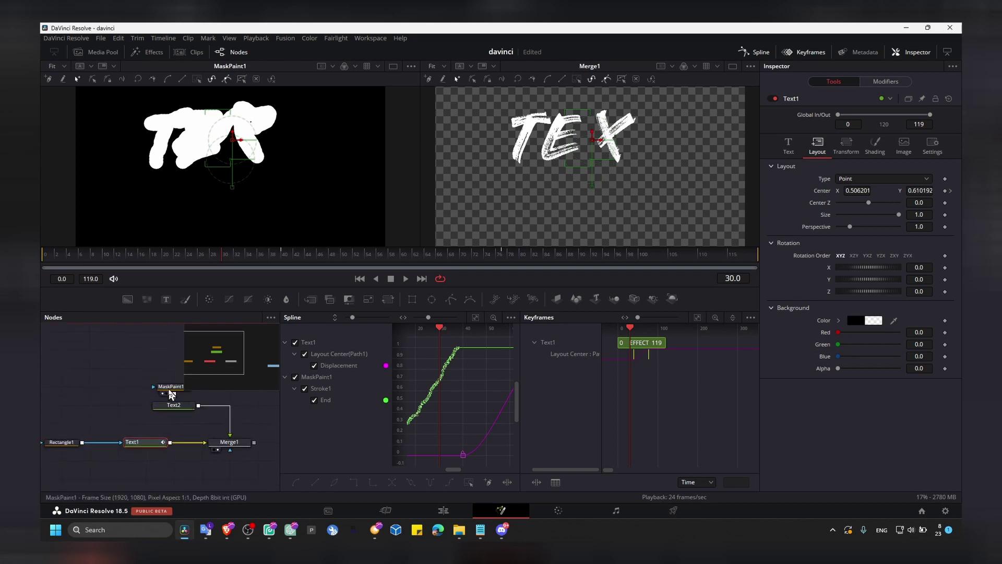
pyautogui.click(170, 389)
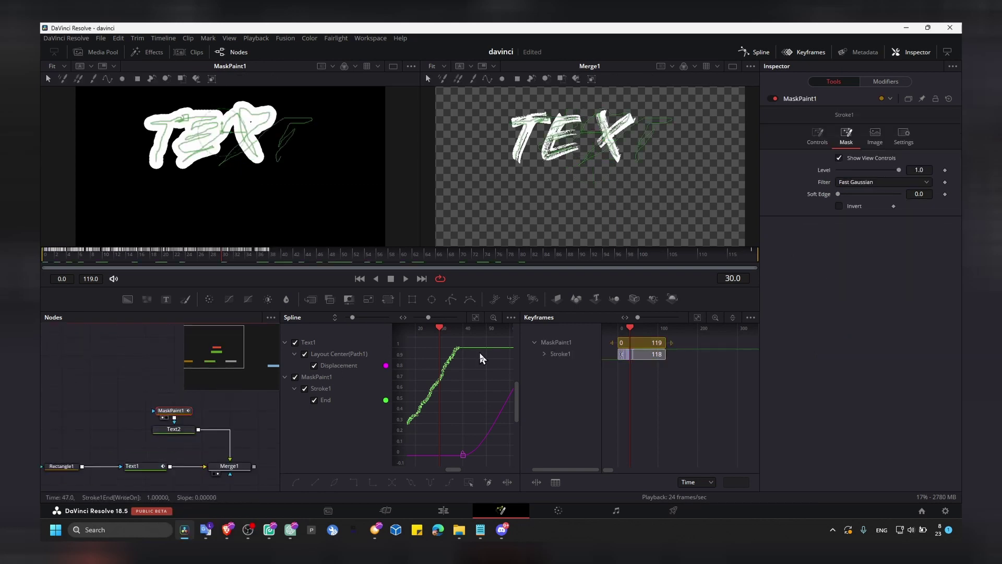
pyautogui.click(545, 354)
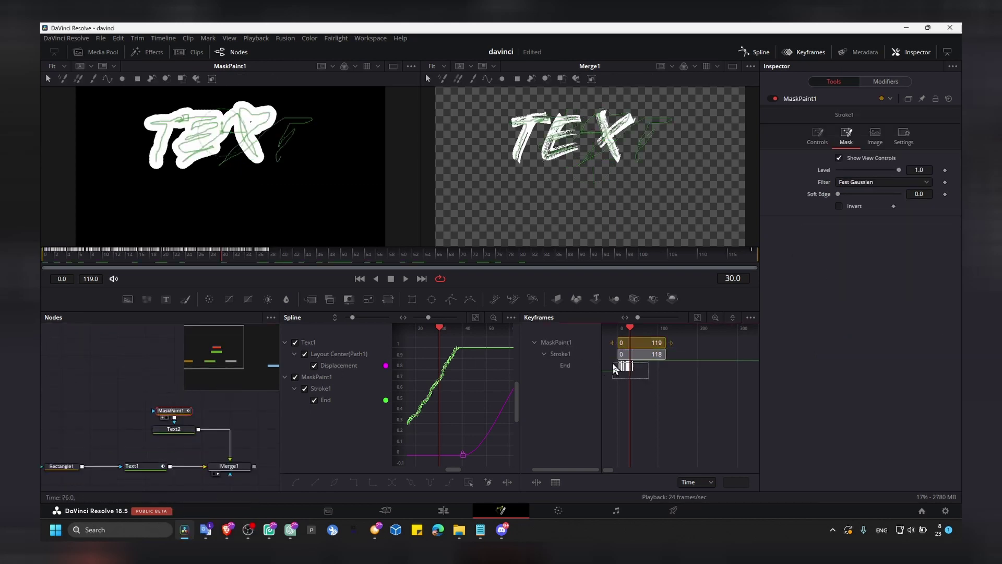
pyautogui.moveTo(633, 338); pyautogui.dragTo(622, 339)
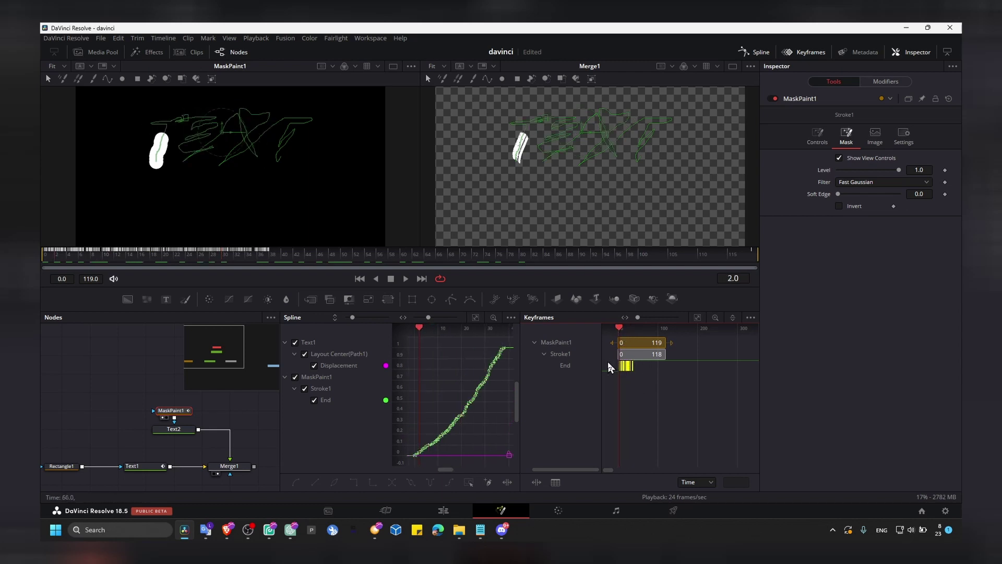
pyautogui.rightClick(628, 372)
pyautogui.click(661, 250)
pyautogui.moveTo(633, 368)
pyautogui.mouseDown()
pyautogui.moveTo(645, 372)
pyautogui.moveTo(634, 370)
pyautogui.mouseUp()
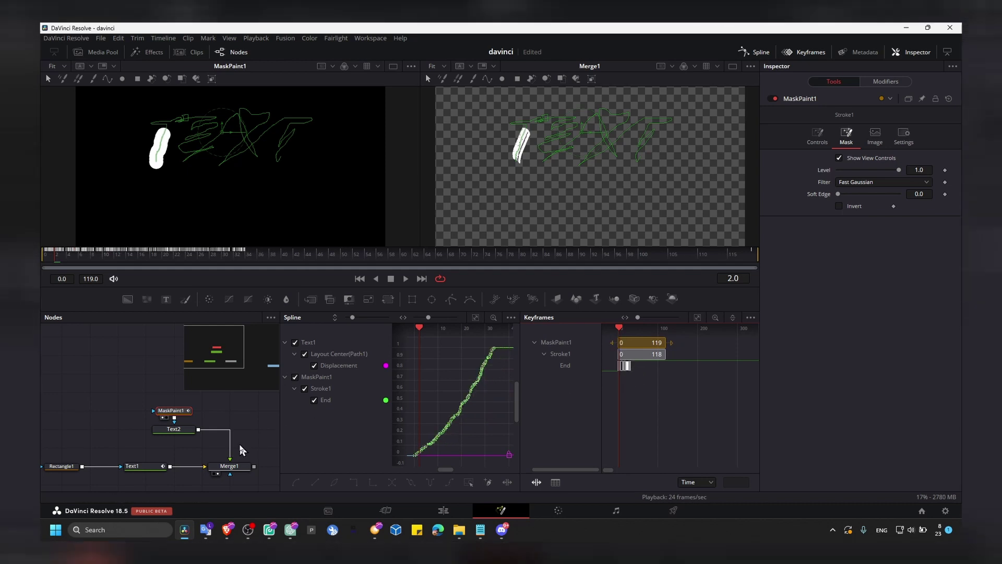
# - Select Text1's Layout Center keys, check playback, and move them later to frames 80 and 90
pyautogui.click(149, 466)
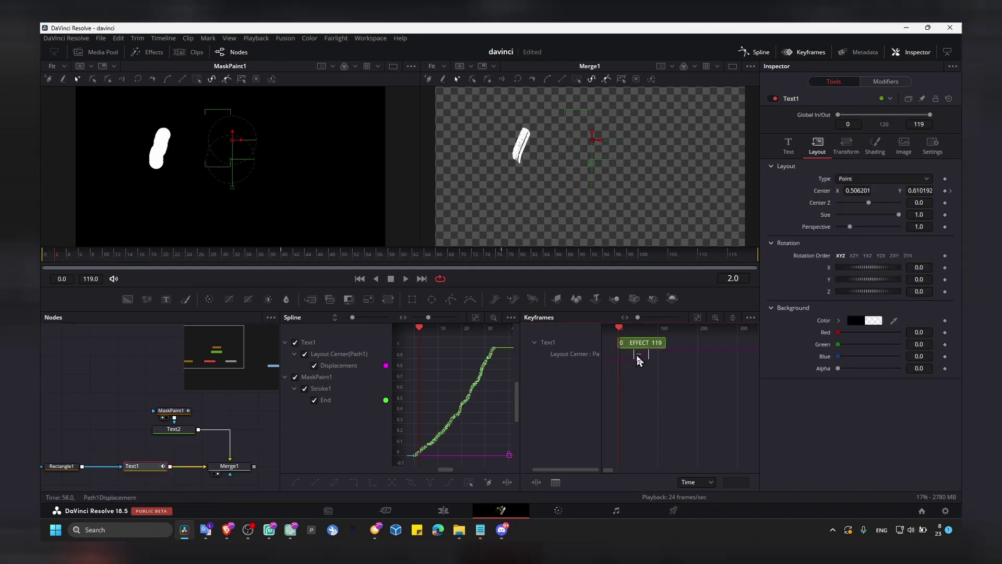
pyautogui.moveTo(623, 356); pyautogui.dragTo(624, 357)
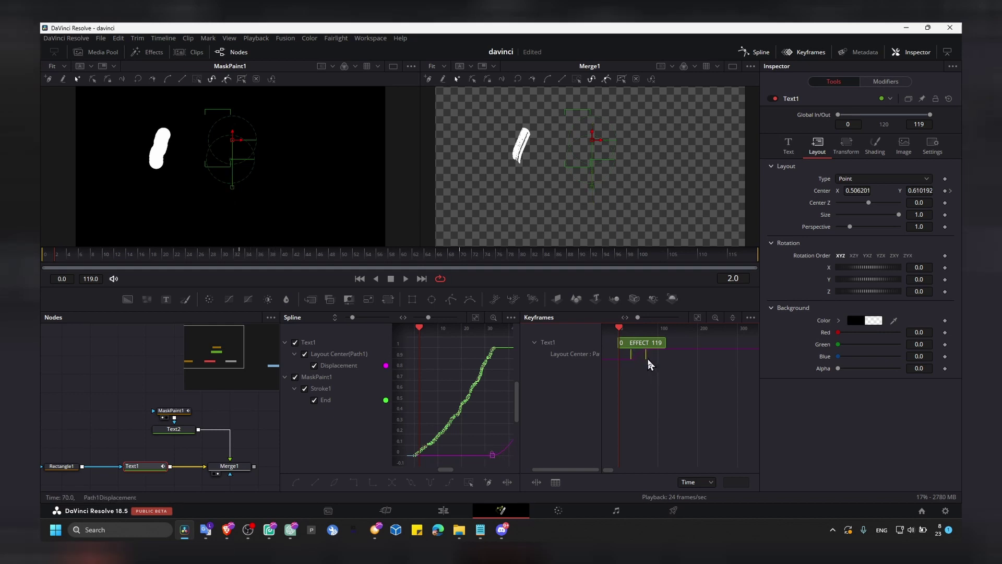
pyautogui.moveTo(622, 328); pyautogui.dragTo(619, 328)
pyautogui.press('space')
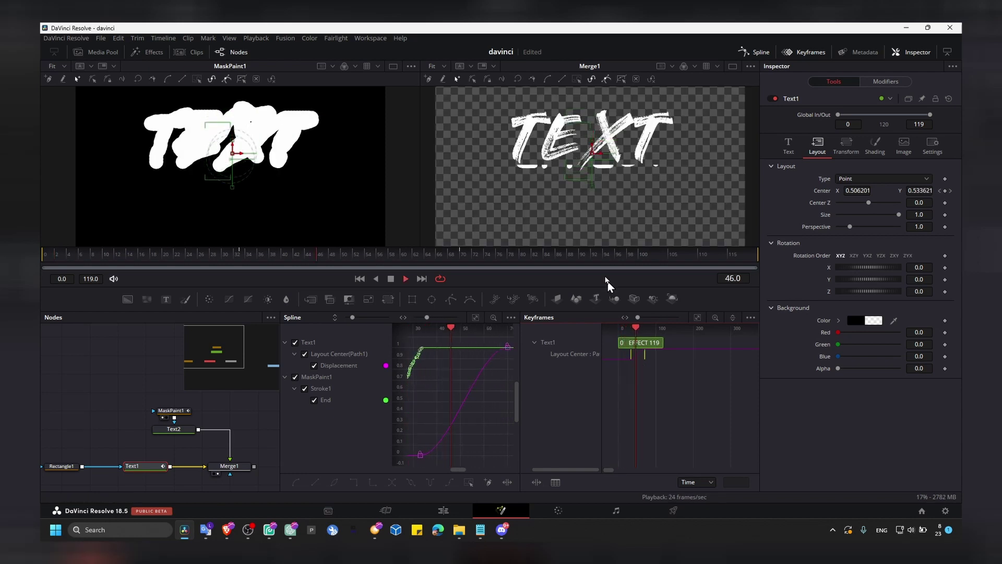
pyautogui.press('space')
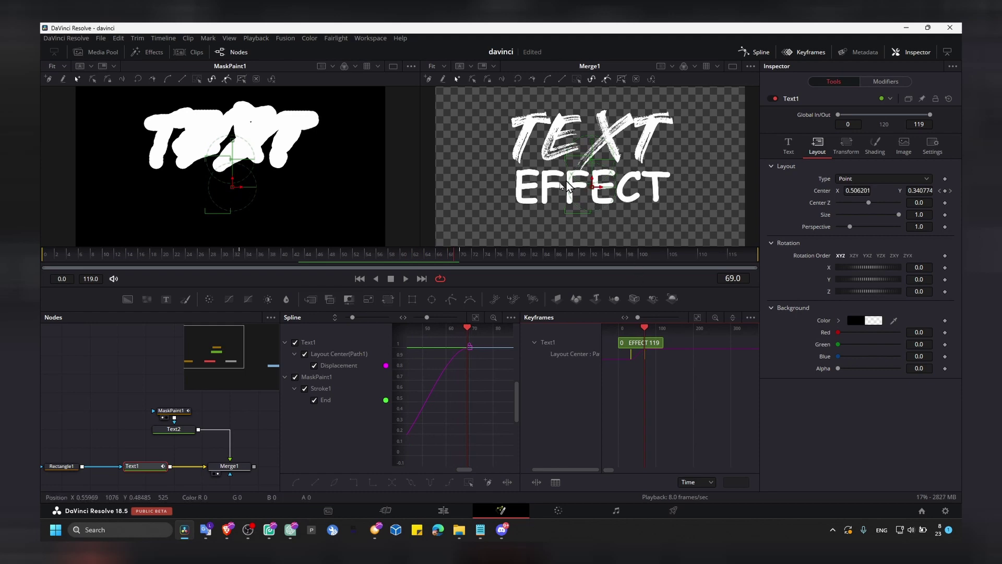
pyautogui.press('space')
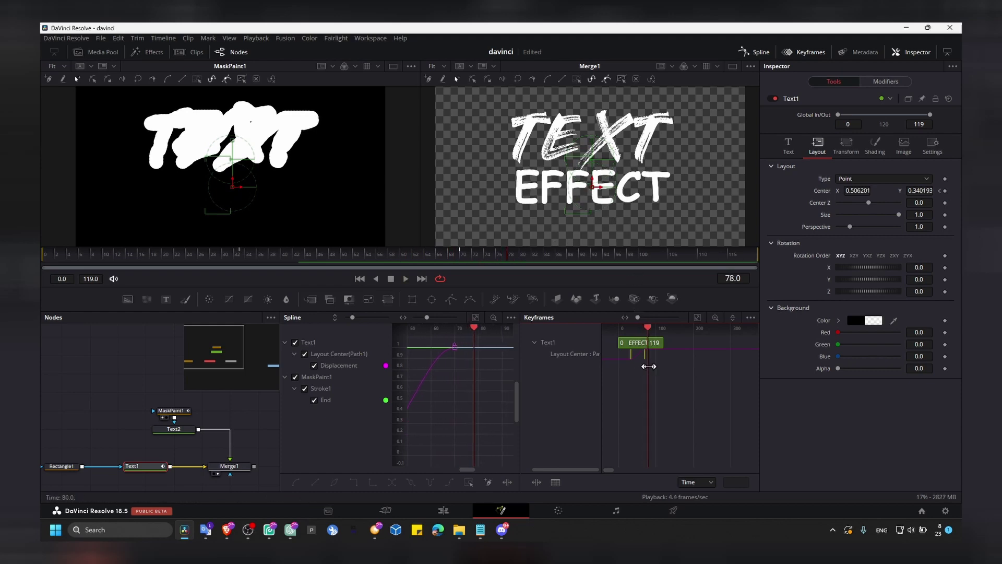
pyautogui.moveTo(628, 357)
pyautogui.mouseDown()
pyautogui.moveTo(651, 360)
pyautogui.moveTo(635, 360)
pyautogui.mouseUp()
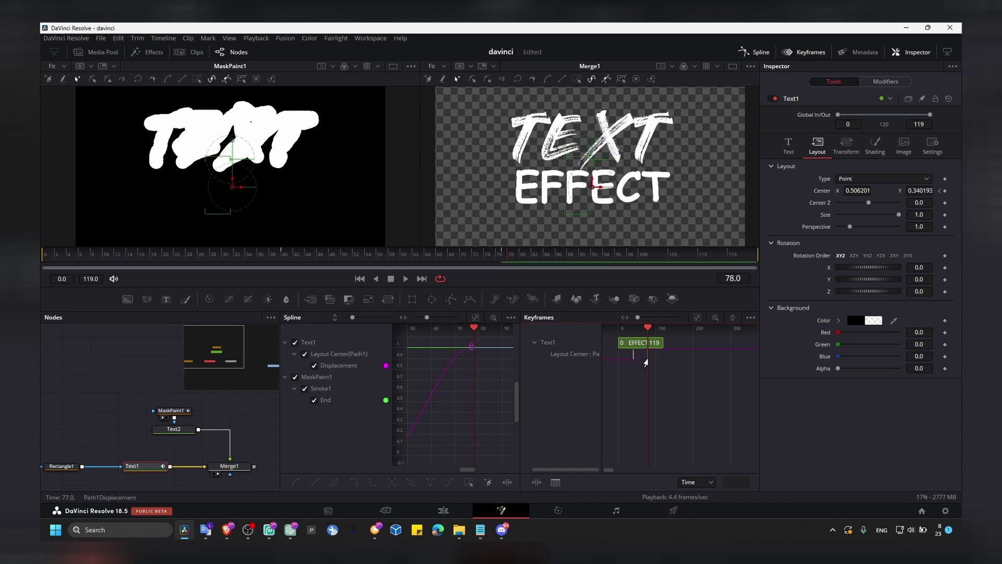
pyautogui.moveTo(646, 362); pyautogui.dragTo(656, 365)
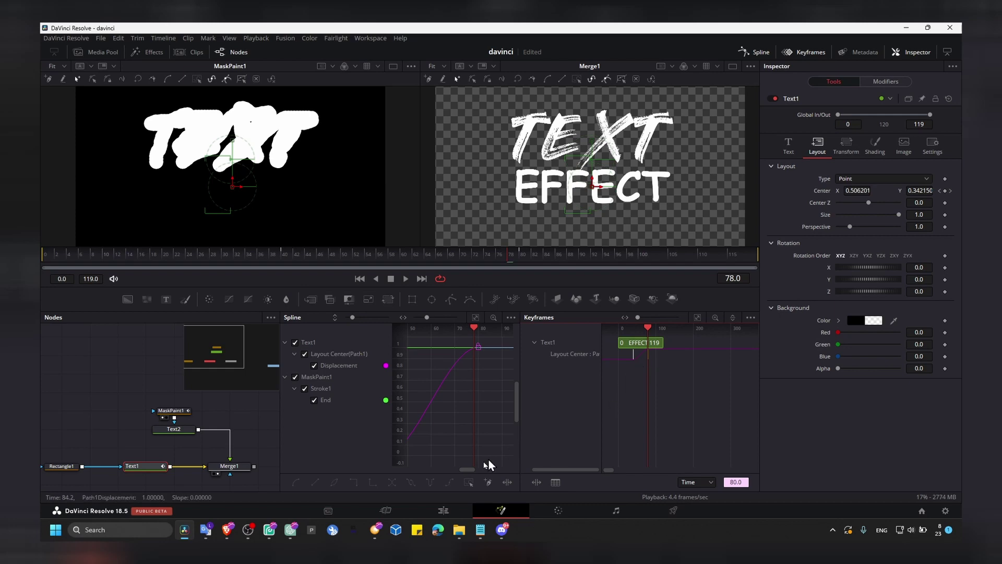
# - Open the last Fusion clip, close the Keyframes and Spline panels, and connect Merge1 to MediaOut1
pyautogui.click(452, 511)
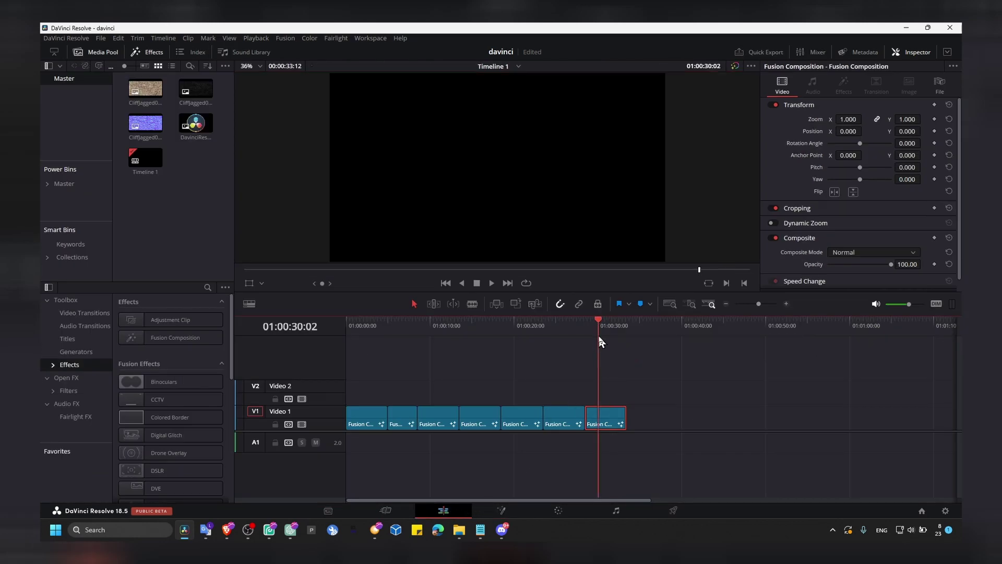
pyautogui.rightClick(599, 416)
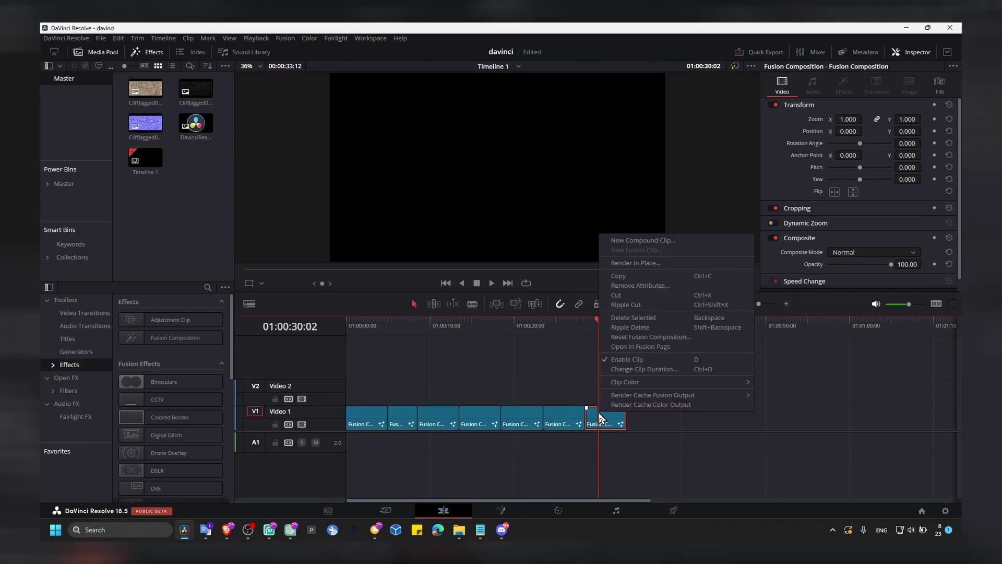
pyautogui.click(627, 346)
pyautogui.click(804, 51)
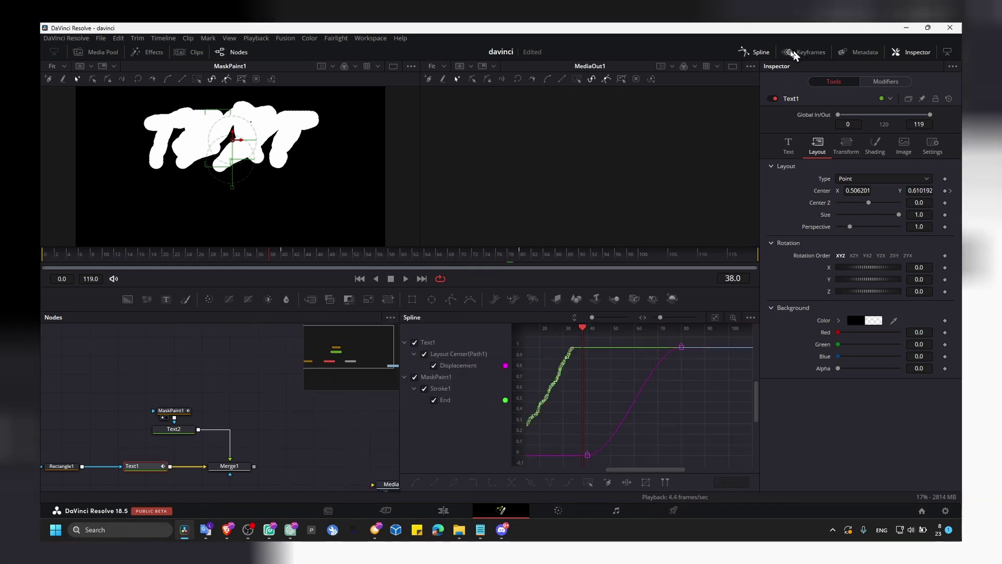
pyautogui.click(757, 51)
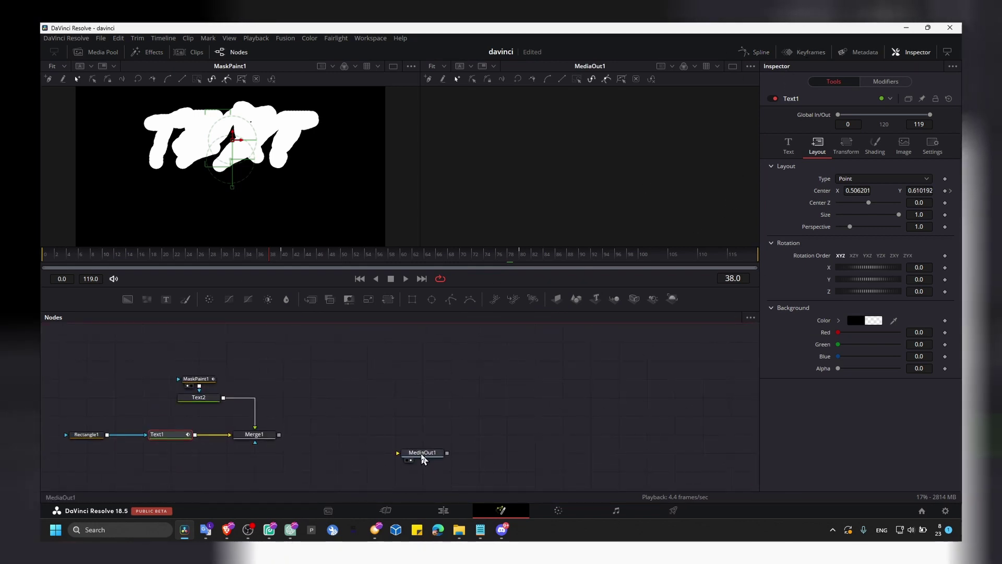
pyautogui.moveTo(409, 449); pyautogui.dragTo(384, 430)
pyautogui.moveTo(277, 435); pyautogui.dragTo(397, 437)
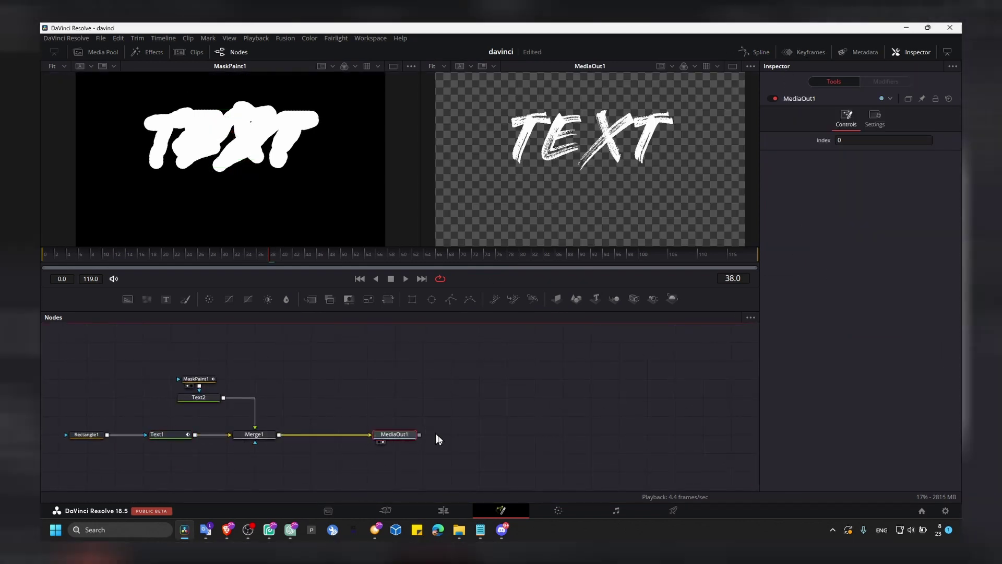
# - Play the composite on the Edit timeline from 01:00:28:12 until EFFECT appears
pyautogui.click(443, 510)
pyautogui.click(587, 322)
pyautogui.press('space')
pyautogui.click(588, 329)
pyautogui.press('space')
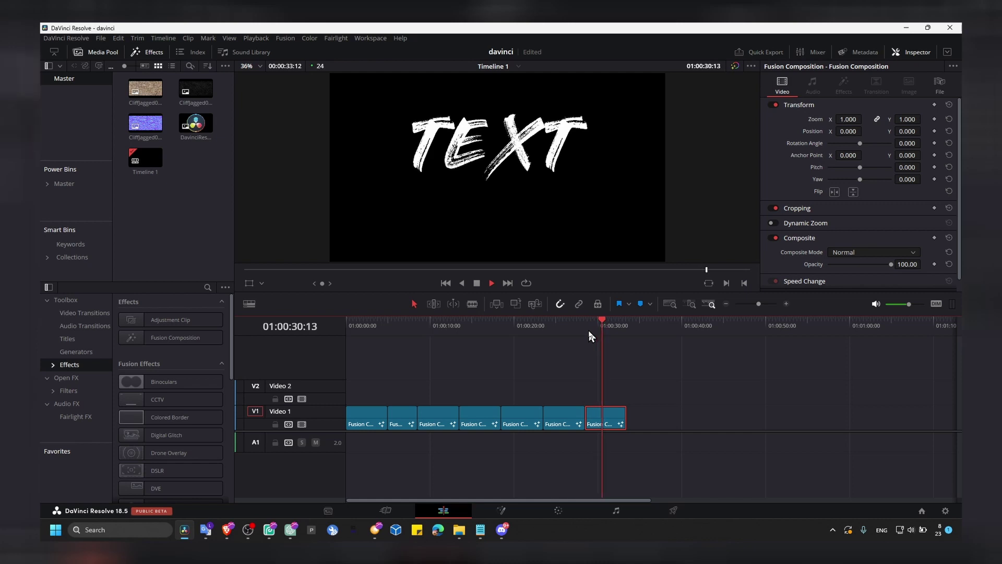
pyautogui.press('space')
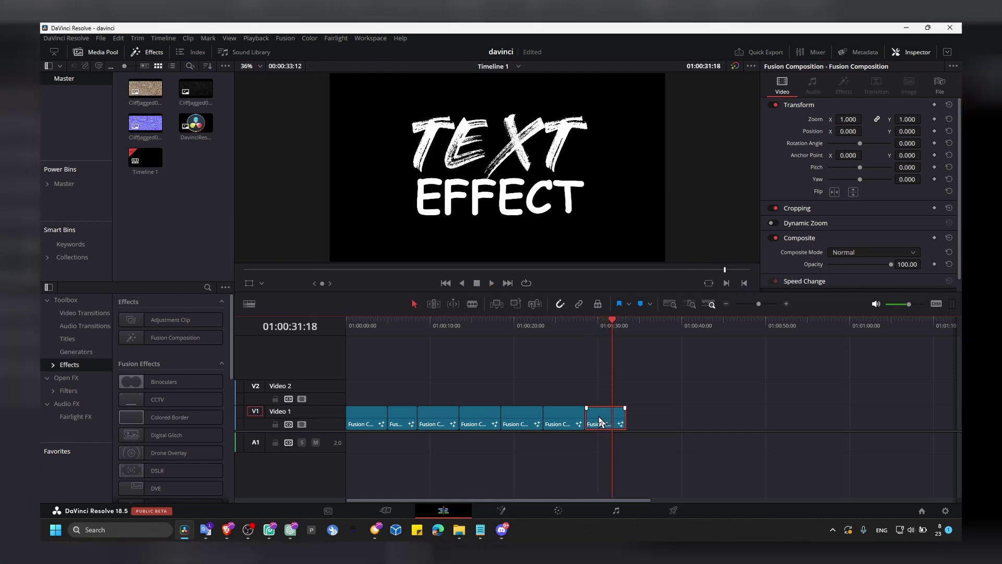
# - Open the clip in Fusion, select Text1 and try a green background colour, then cancel it
pyautogui.rightClick(600, 422)
pyautogui.click(634, 351)
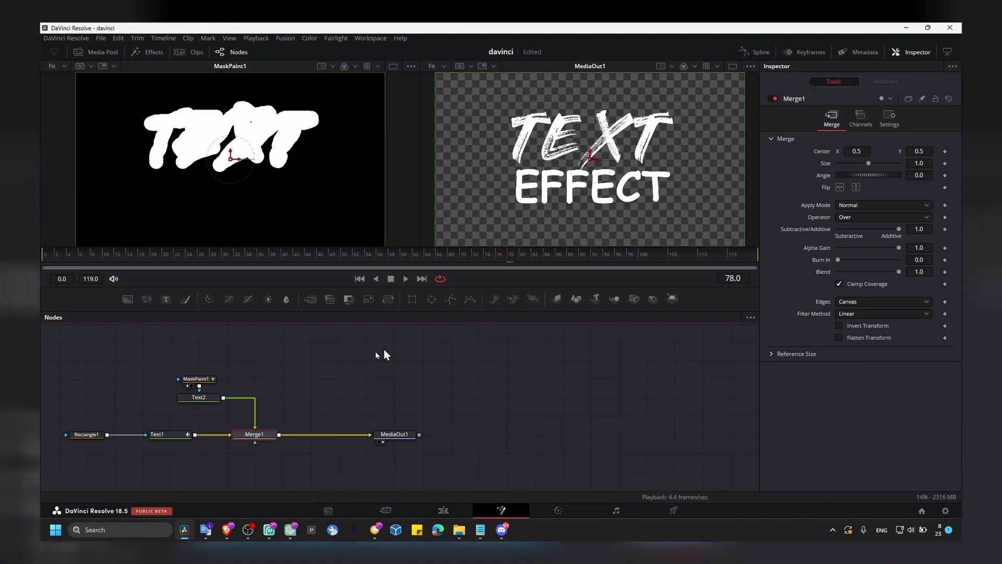
pyautogui.click(172, 433)
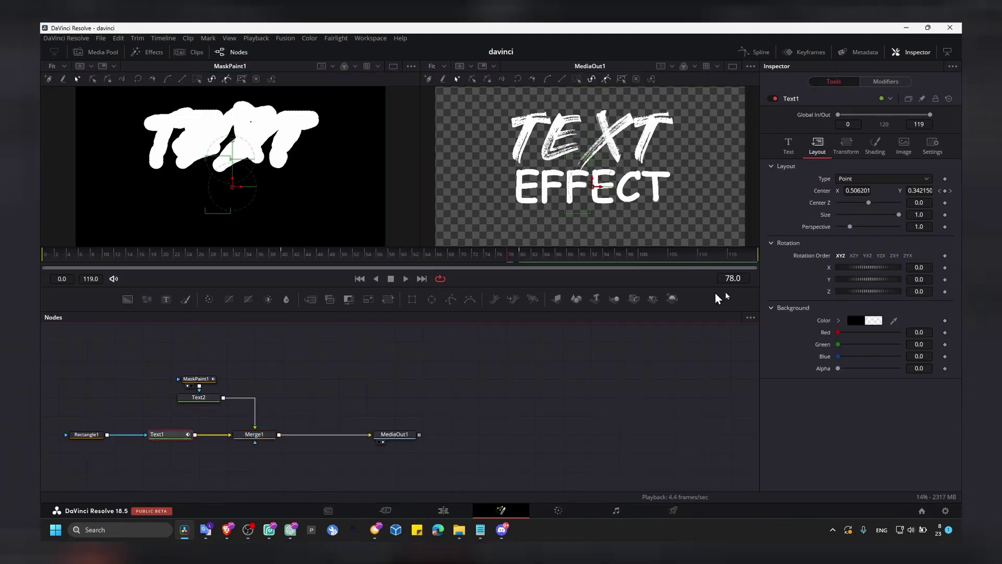
pyautogui.click(857, 321)
pyautogui.click(503, 194)
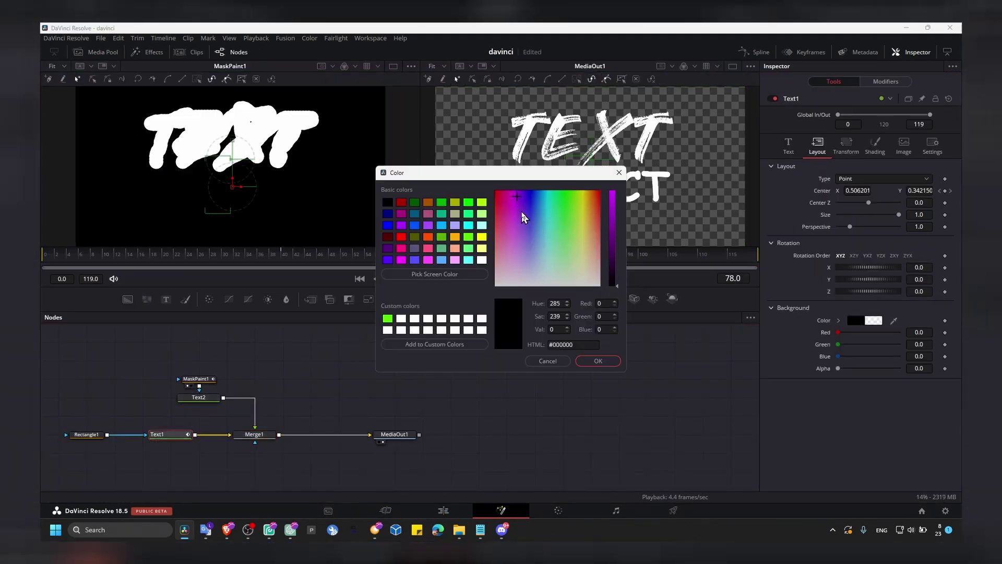
pyautogui.click(388, 318)
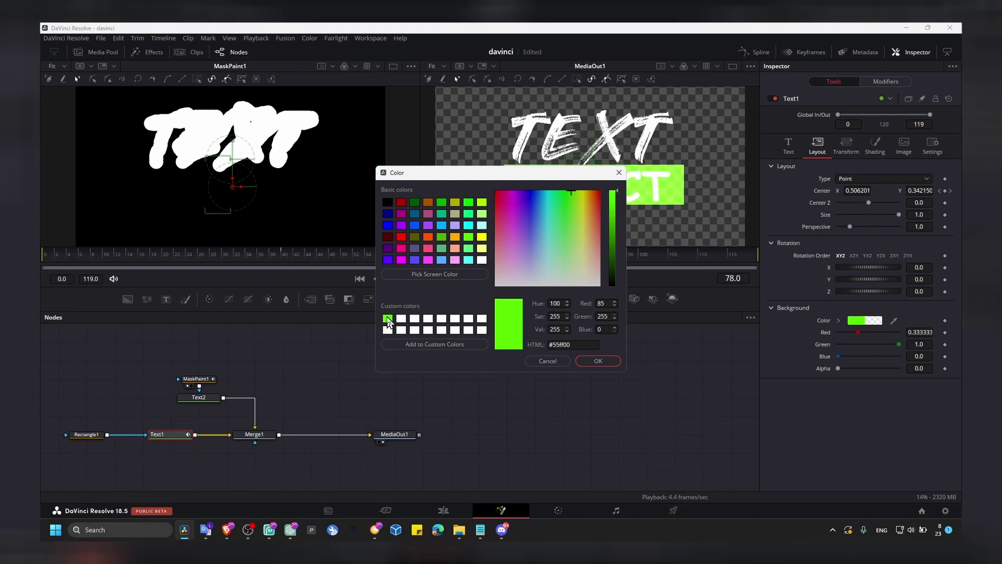
pyautogui.click(561, 360)
# - Set the EFFECT word's text colour in Text1 to green #55ff00
pyautogui.click(789, 145)
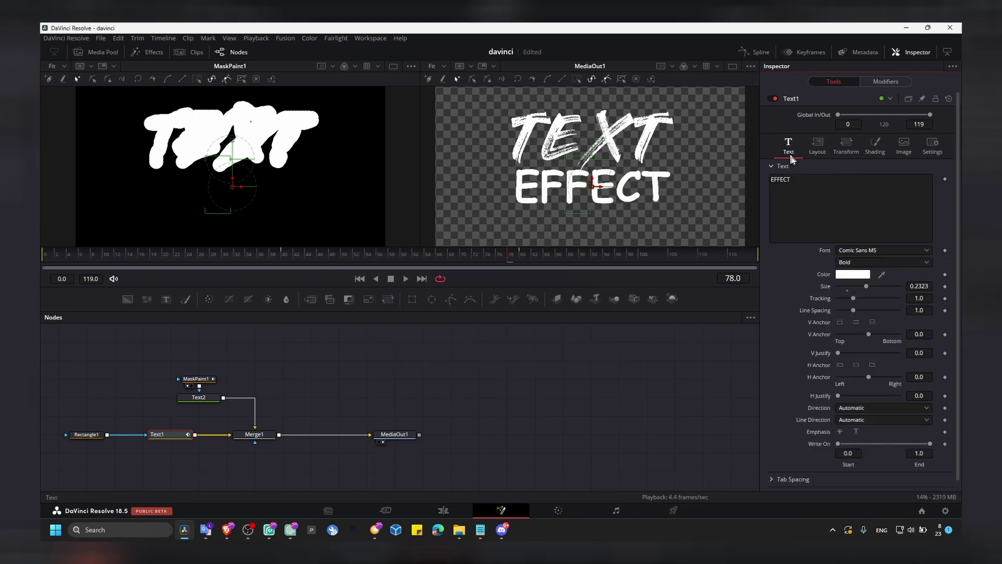
pyautogui.click(853, 274)
pyautogui.click(398, 238)
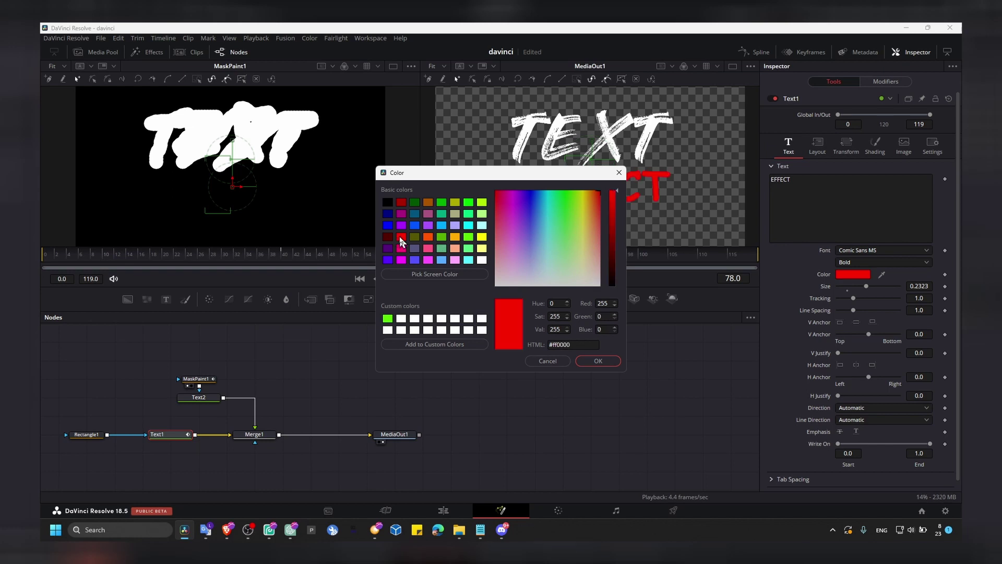
pyautogui.click(466, 239)
pyautogui.click(467, 249)
pyautogui.click(465, 240)
pyautogui.click(598, 361)
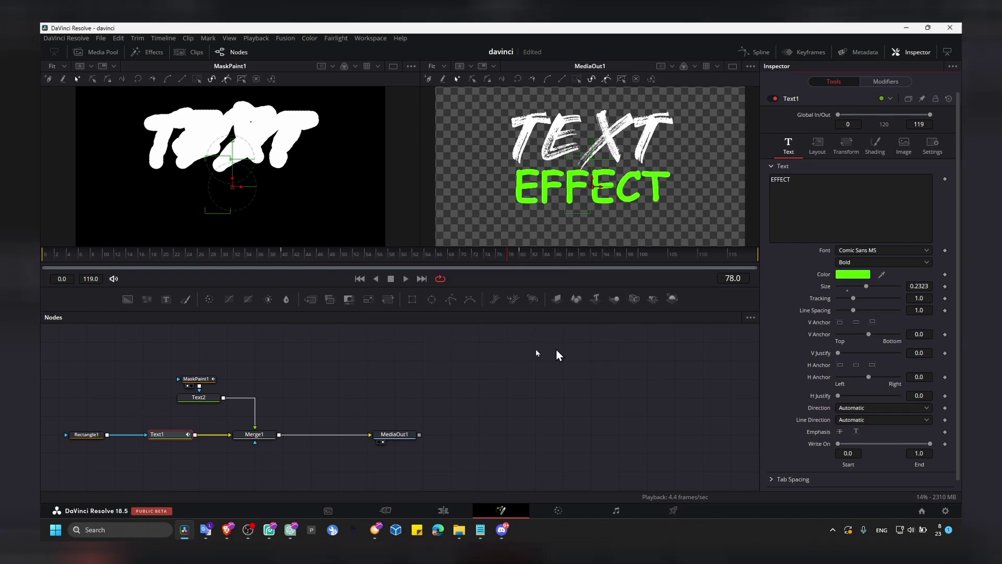
# - Set the TEXT word's colour in Text2 to pure blue #0000ff
pyautogui.click(197, 379)
pyautogui.click(206, 401)
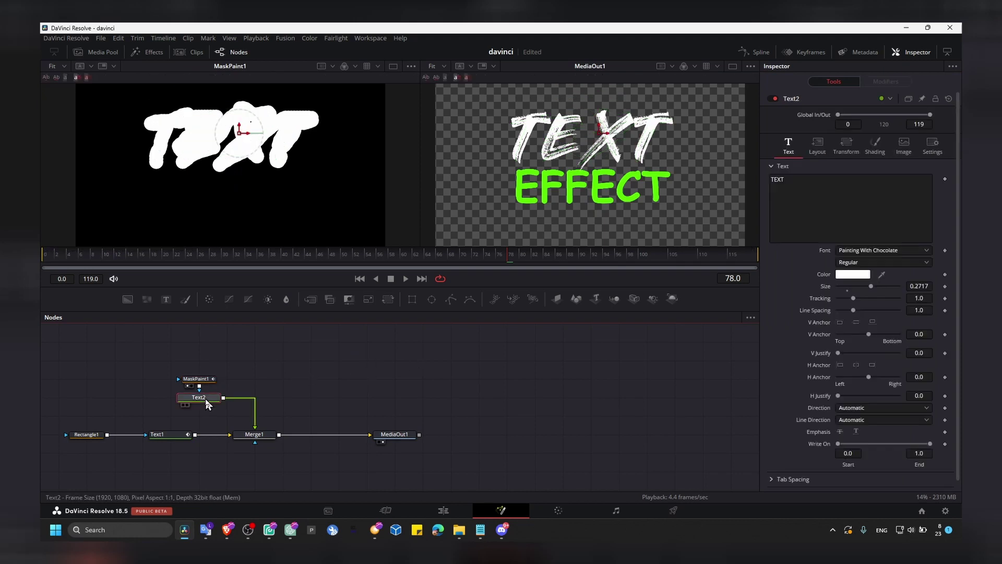
pyautogui.click(853, 275)
pyautogui.click(426, 238)
pyautogui.click(415, 239)
pyautogui.click(414, 226)
pyautogui.click(400, 238)
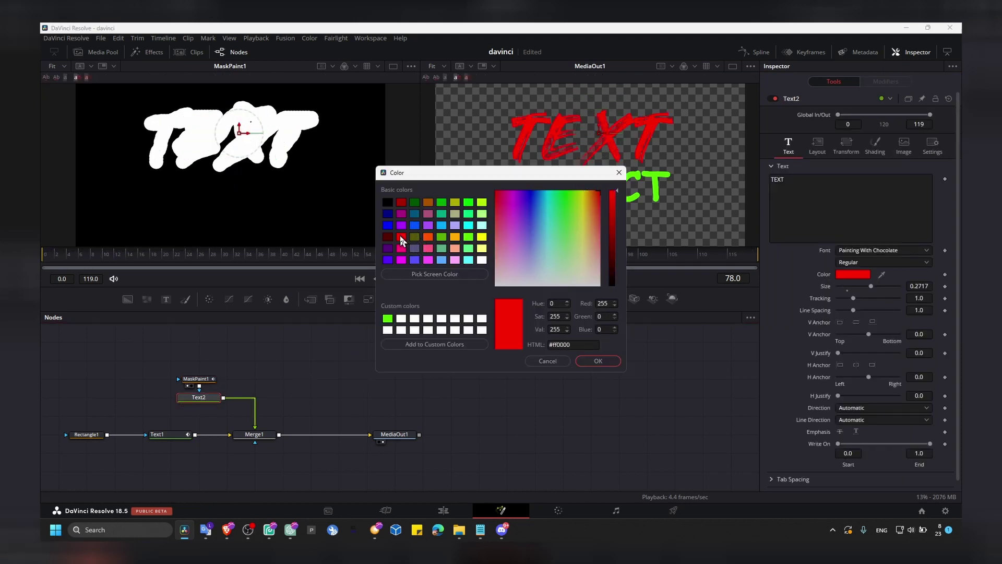
pyautogui.click(453, 260)
pyautogui.click(388, 260)
pyautogui.click(387, 225)
pyautogui.click(599, 361)
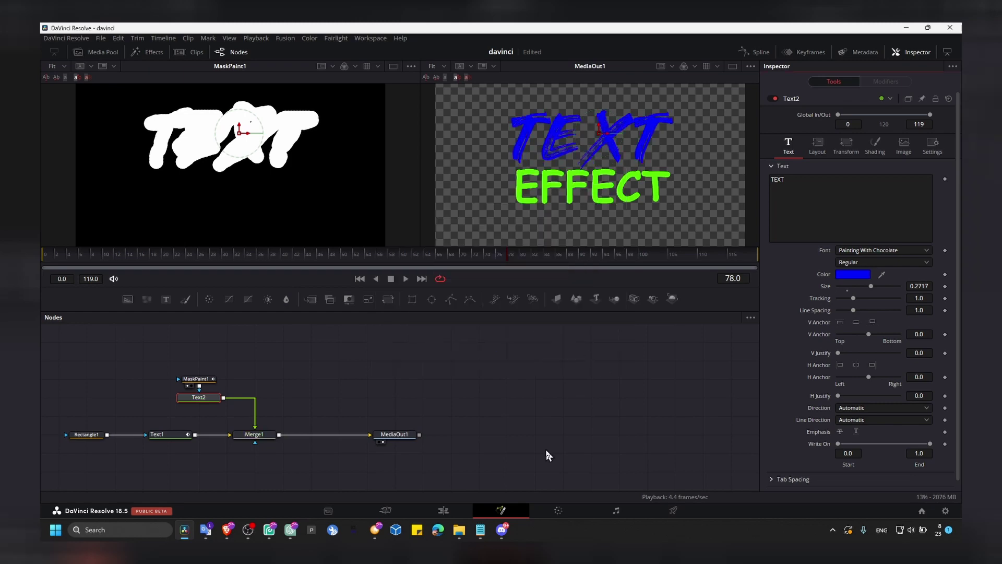
# - Replay the animation on the Edit timeline from 01:00:28:12
pyautogui.click(443, 510)
pyautogui.click(589, 326)
pyautogui.press('space')
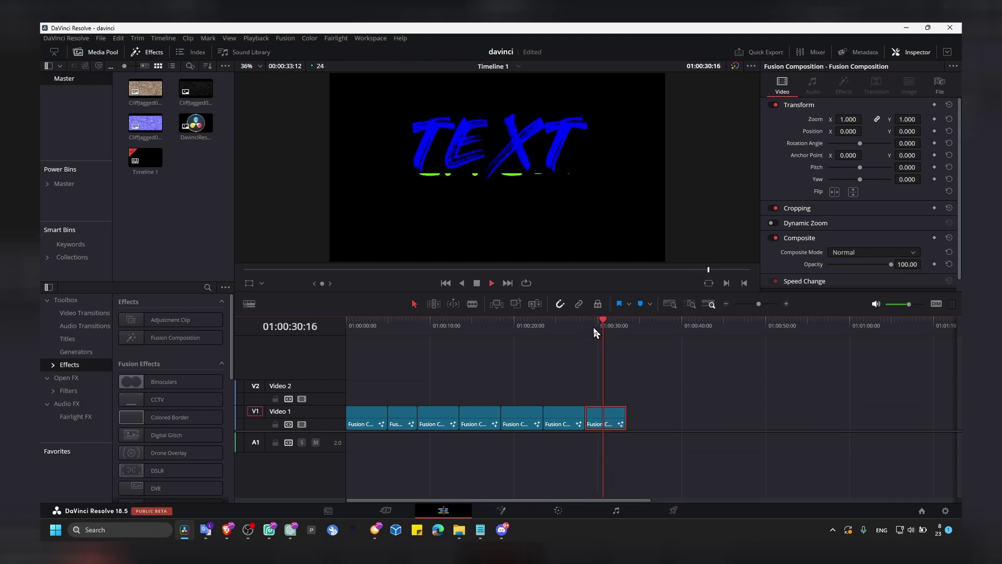
# - Open the last clip in Fusion and insert a Drop Shadow node after Text2 via the DROP tool search
pyautogui.press('space')
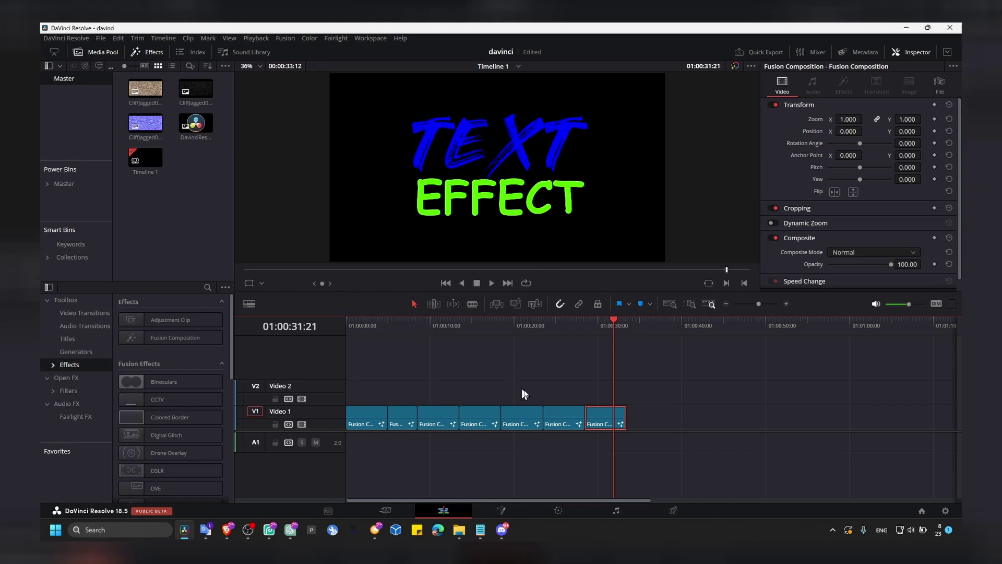
pyautogui.rightClick(608, 412)
pyautogui.click(638, 346)
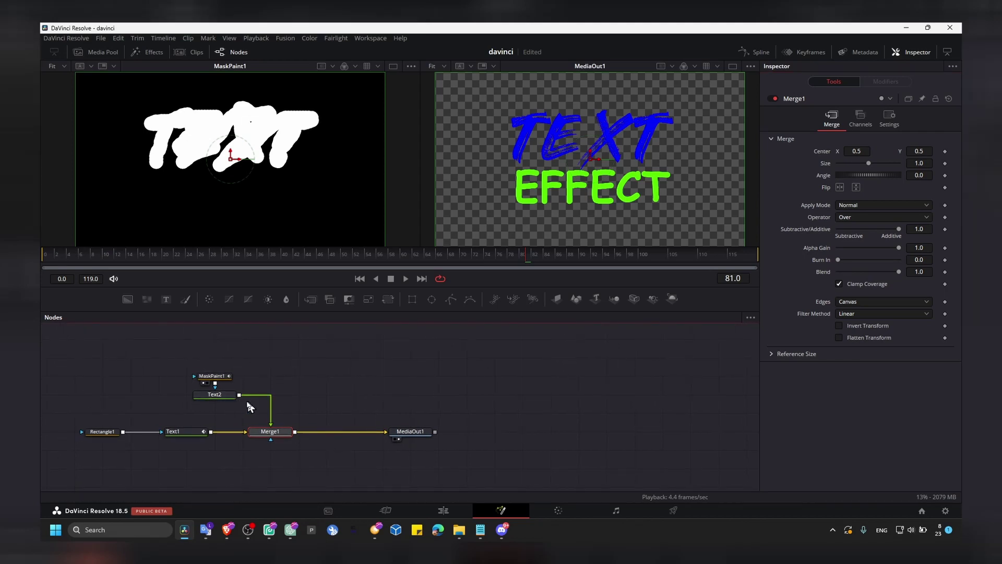
pyautogui.click(224, 396)
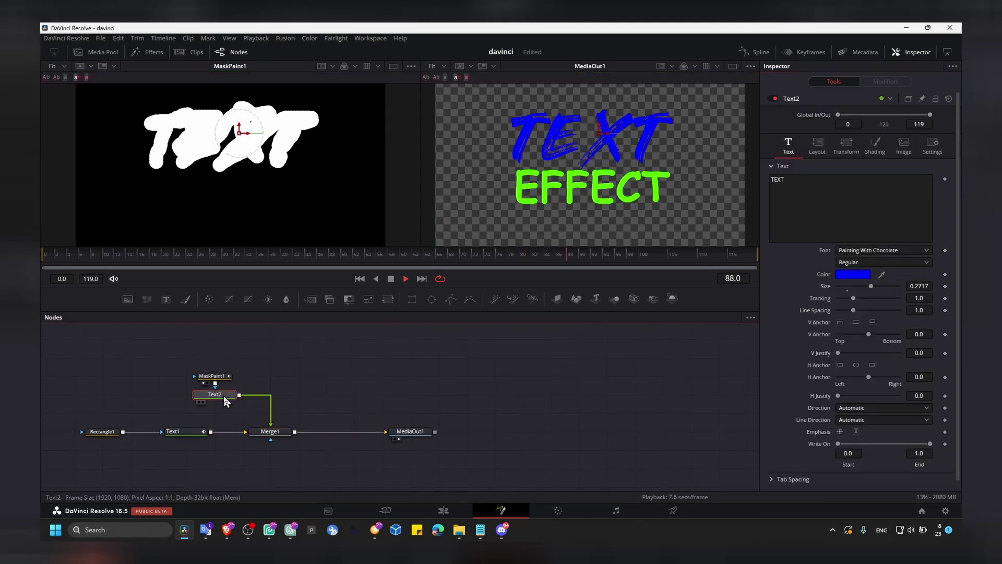
pyautogui.hotkey('shift', 'space')
pyautogui.write('DROP')
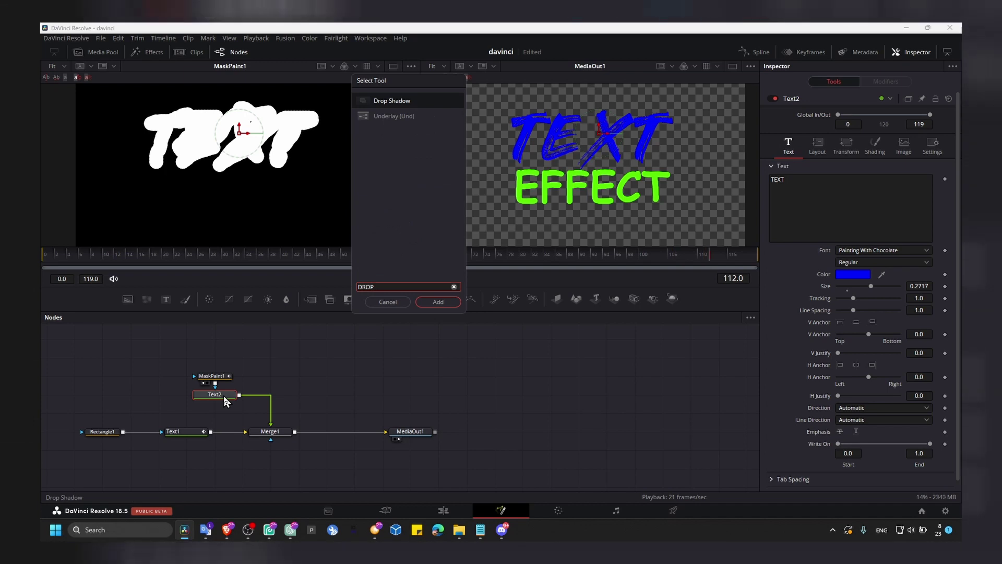
pyautogui.press('Return')
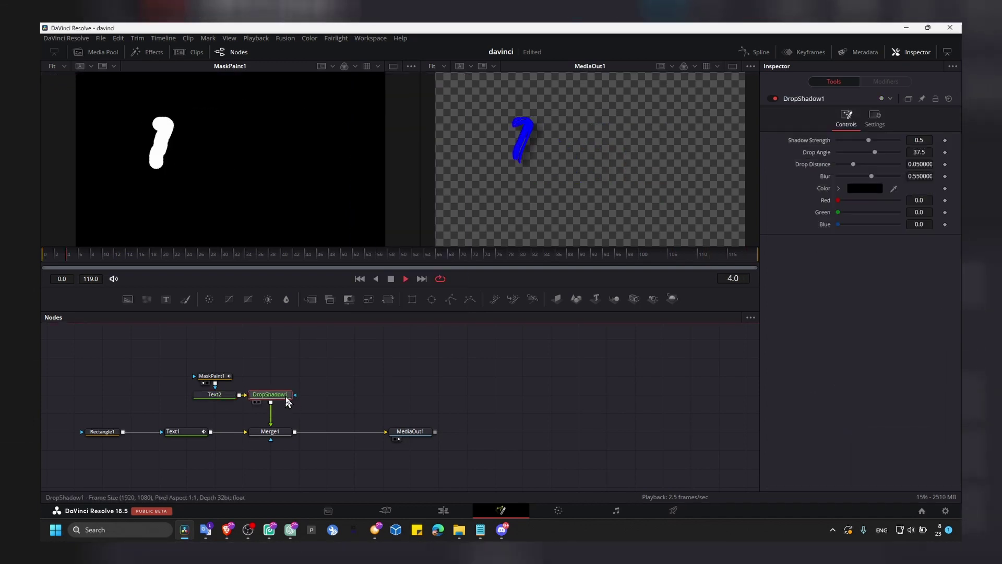
# - Scrub through the animation to check the shadow, settling at frame 73
pyautogui.press('space')
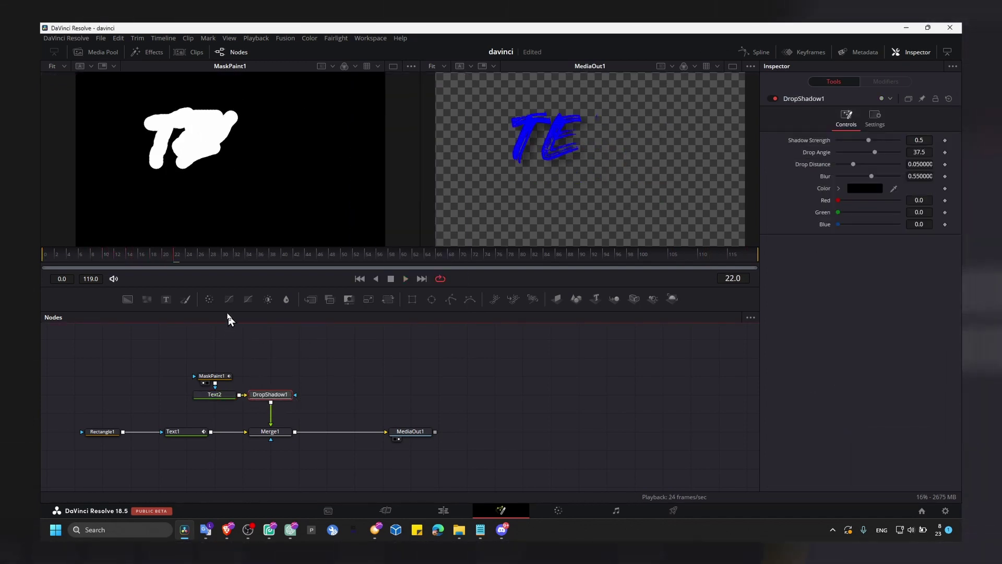
pyautogui.moveTo(222, 262); pyautogui.dragTo(606, 262)
pyautogui.moveTo(506, 264); pyautogui.dragTo(476, 263)
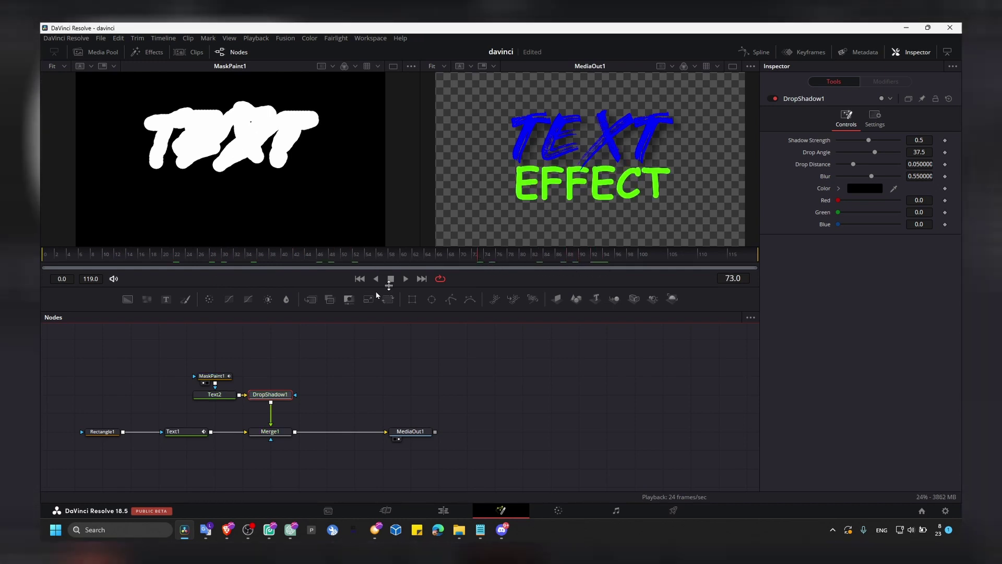
# - Raise Rectangle1 mask to Center Y 0.384, then replay the animation on the Edit timeline
pyautogui.click(102, 431)
pyautogui.moveTo(593, 186); pyautogui.dragTo(594, 181)
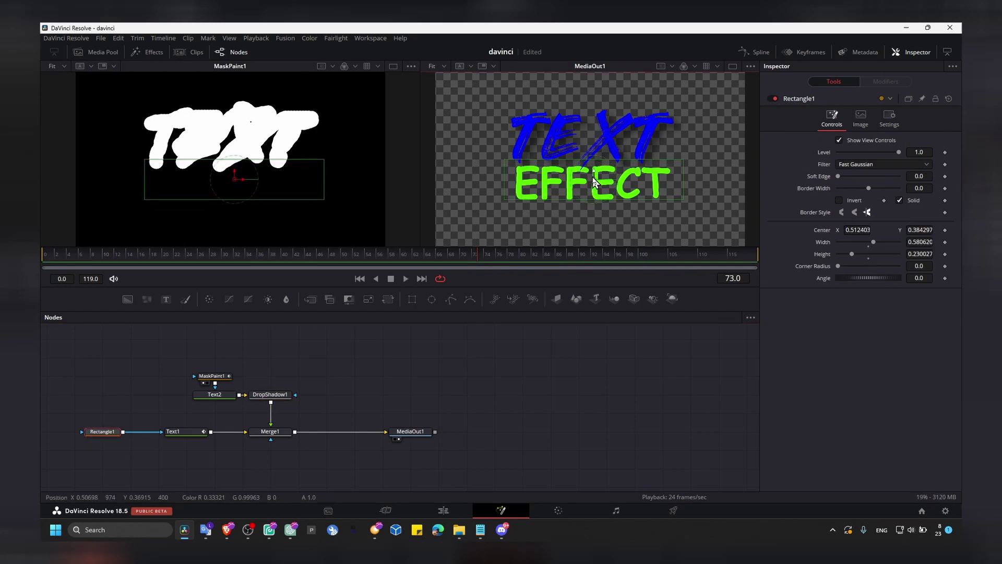
pyautogui.click(443, 510)
pyautogui.moveTo(613, 327); pyautogui.dragTo(585, 326)
pyautogui.press('space')
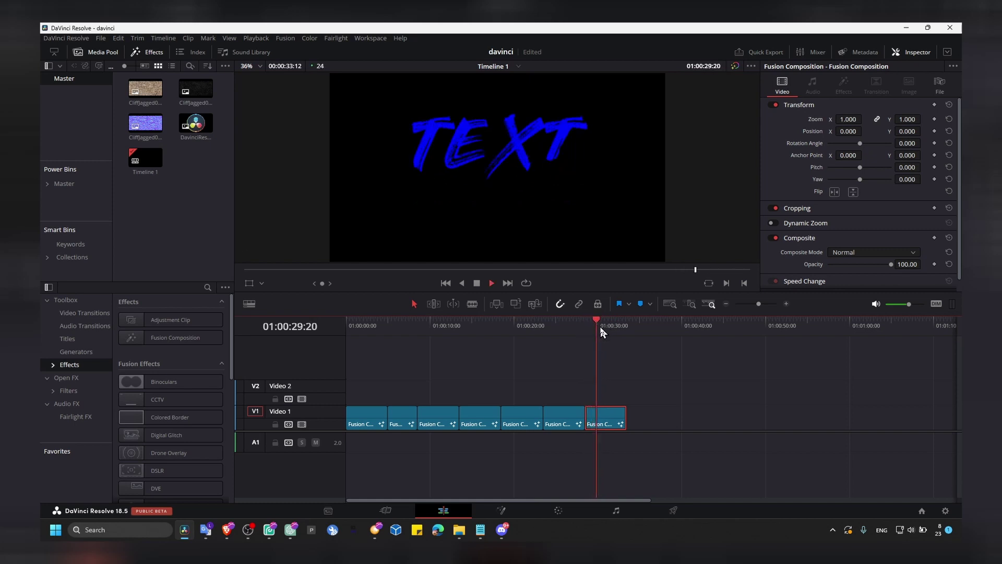